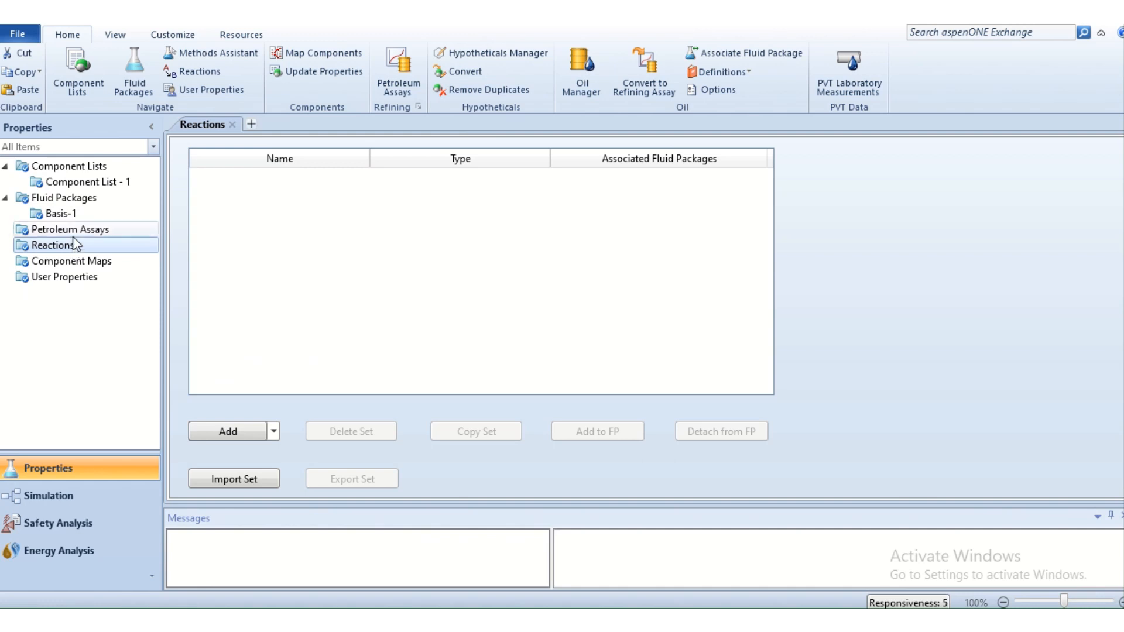
Switch to the simulation environment and place a pump on the empty flowsheet.
{"action": "left_click", "coordinate": [73, 230]}
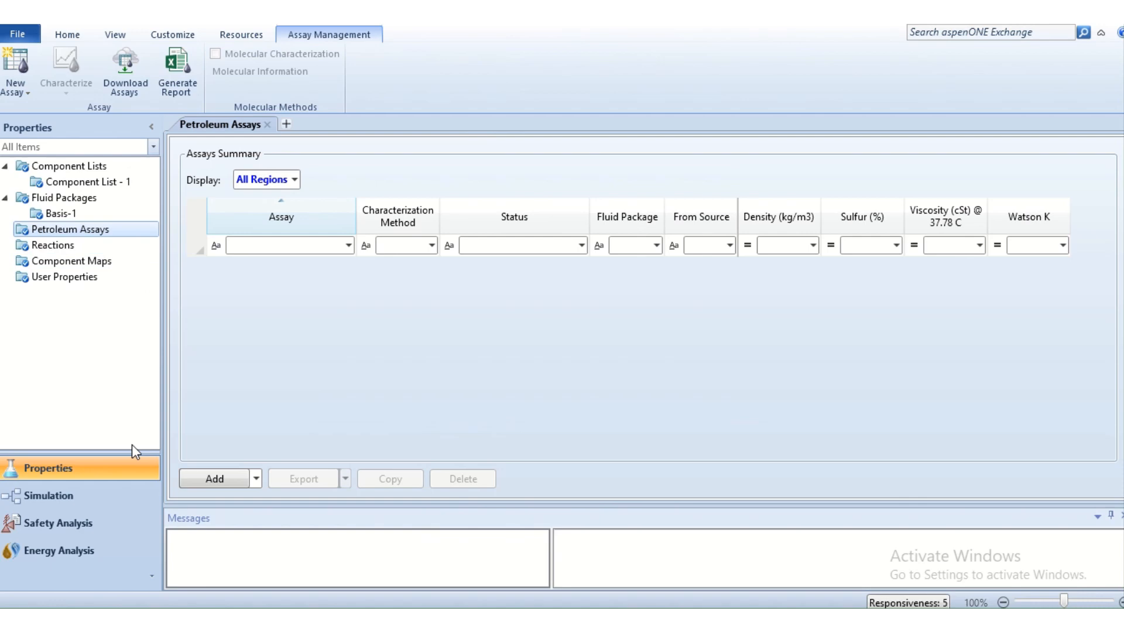
{"action": "left_click", "coordinate": [110, 490]}
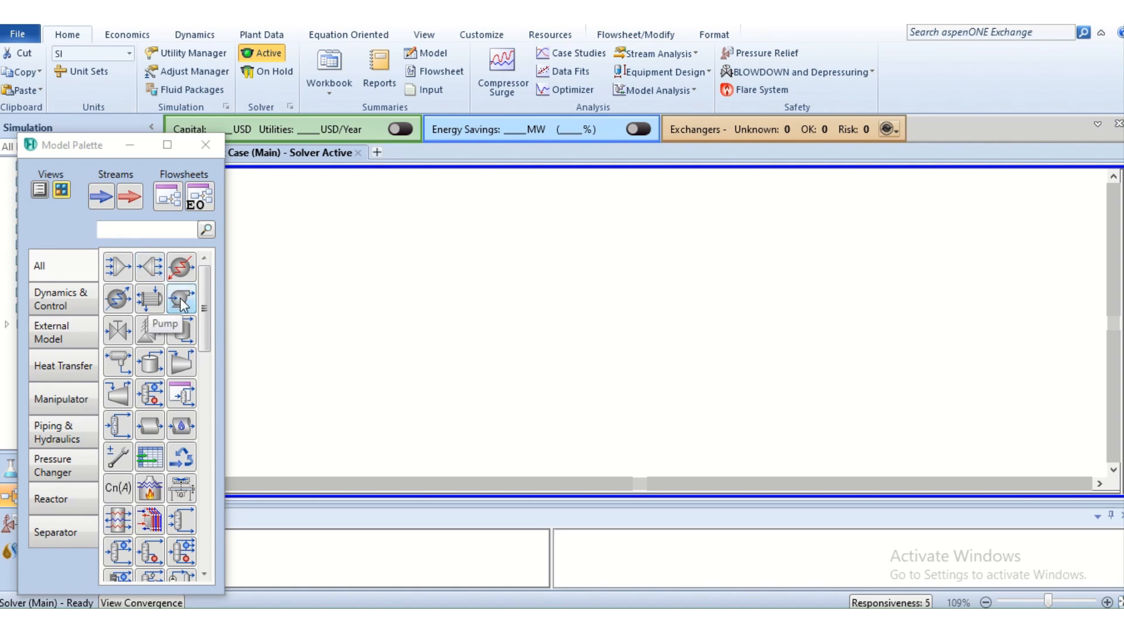
{"action": "left_click_drag", "start_coordinate": [183, 301], "coordinate": [428, 340]}
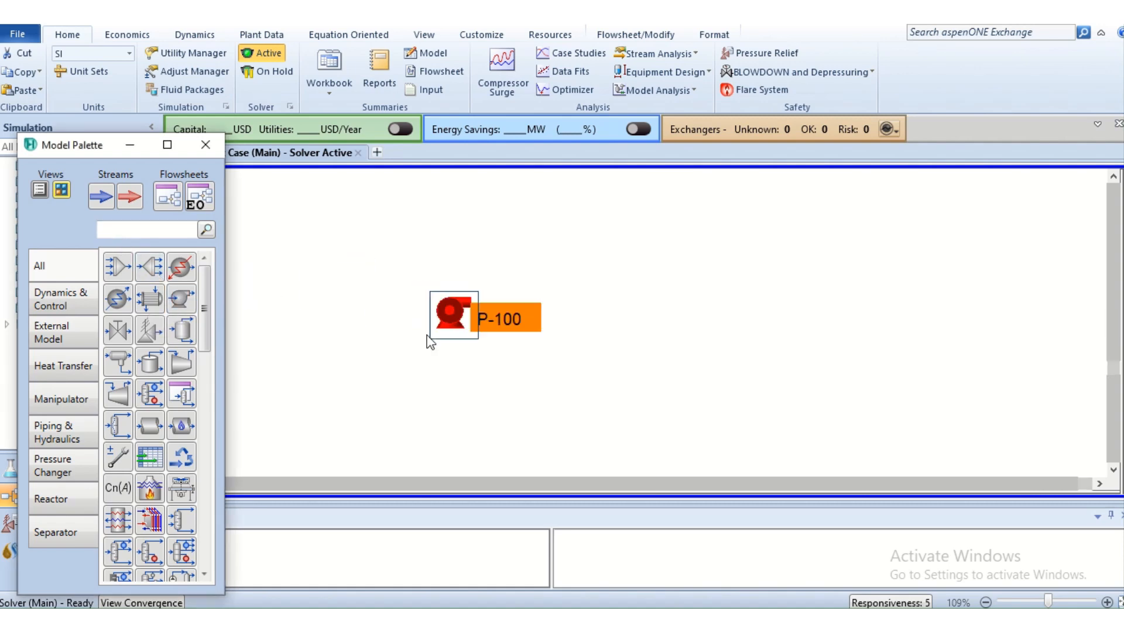
Connect the pump to an inlet stream "water in", an outlet stream "water out" and an energy stream "Duty".
{"action": "double_click", "coordinate": [444, 310]}
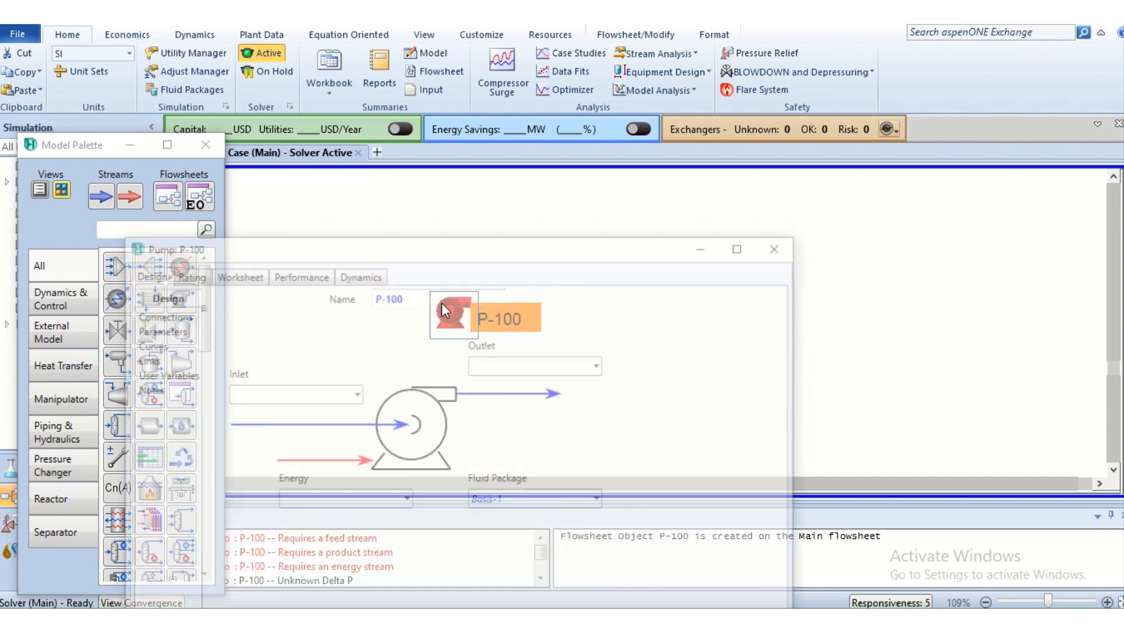
{"action": "left_click_drag", "start_coordinate": [441, 247], "coordinate": [454, 126]}
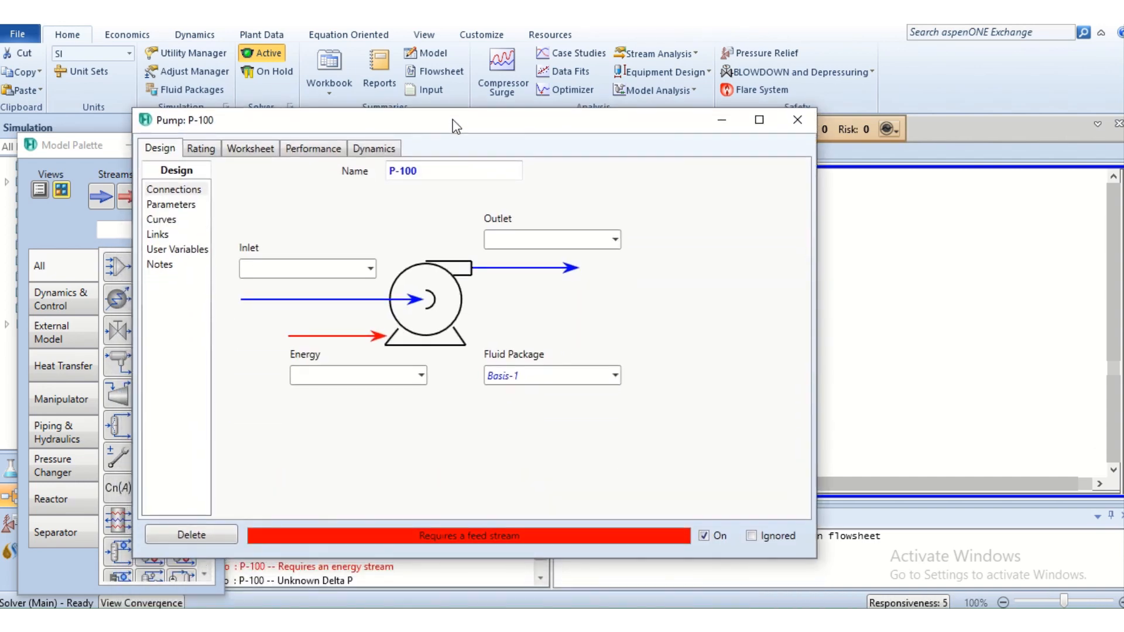
{"action": "left_click", "coordinate": [305, 264]}
{"action": "type", "text": "wate"}
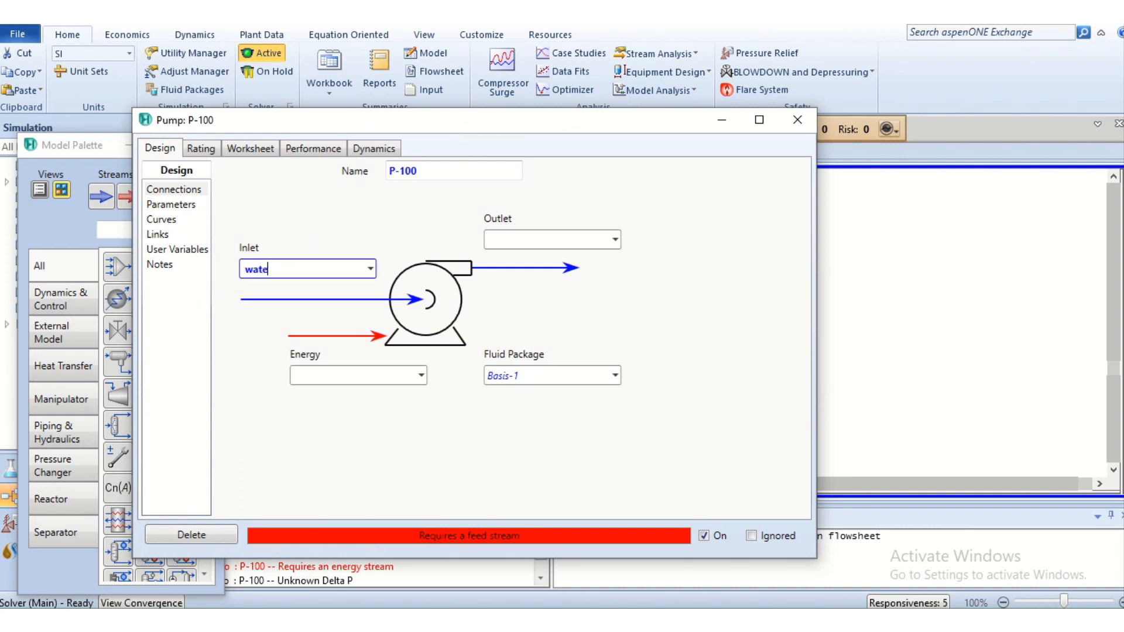
{"action": "type", "text": "r in"}
{"action": "left_click", "coordinate": [499, 241]}
{"action": "type", "text": "w"}
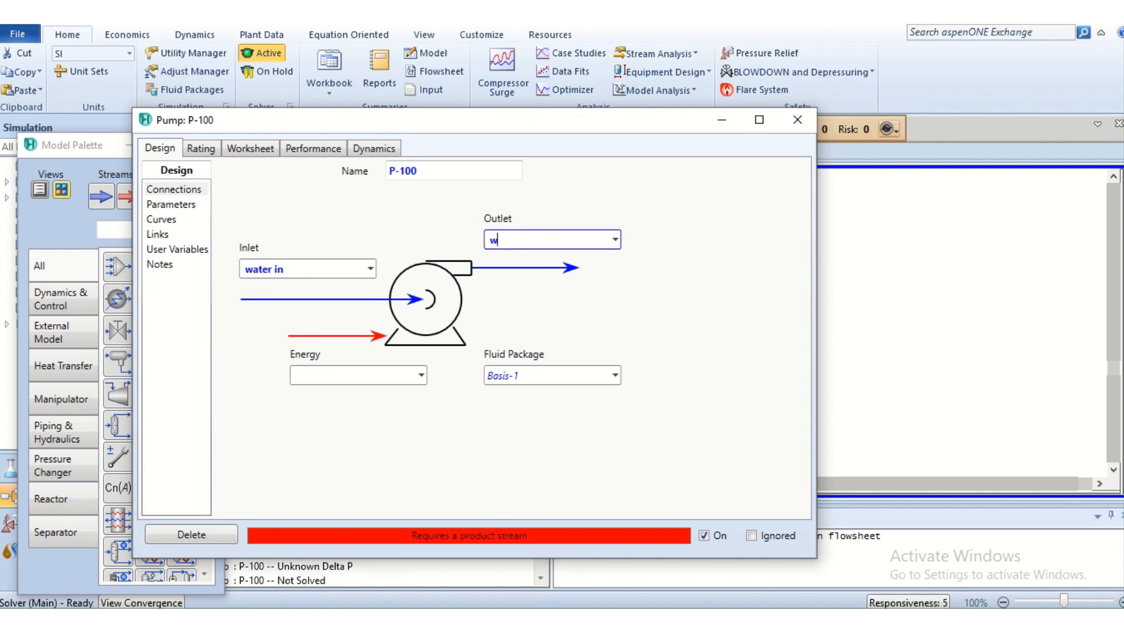
{"action": "type", "text": "ater out"}
{"action": "left_click", "coordinate": [324, 377]}
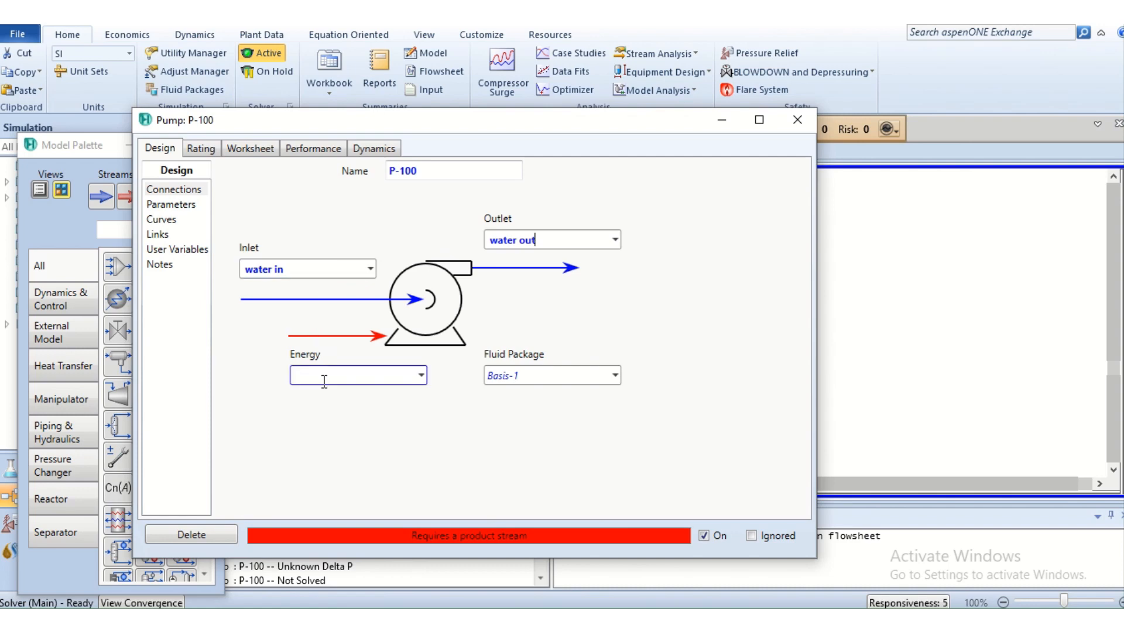
{"action": "type", "text": "Duty"}
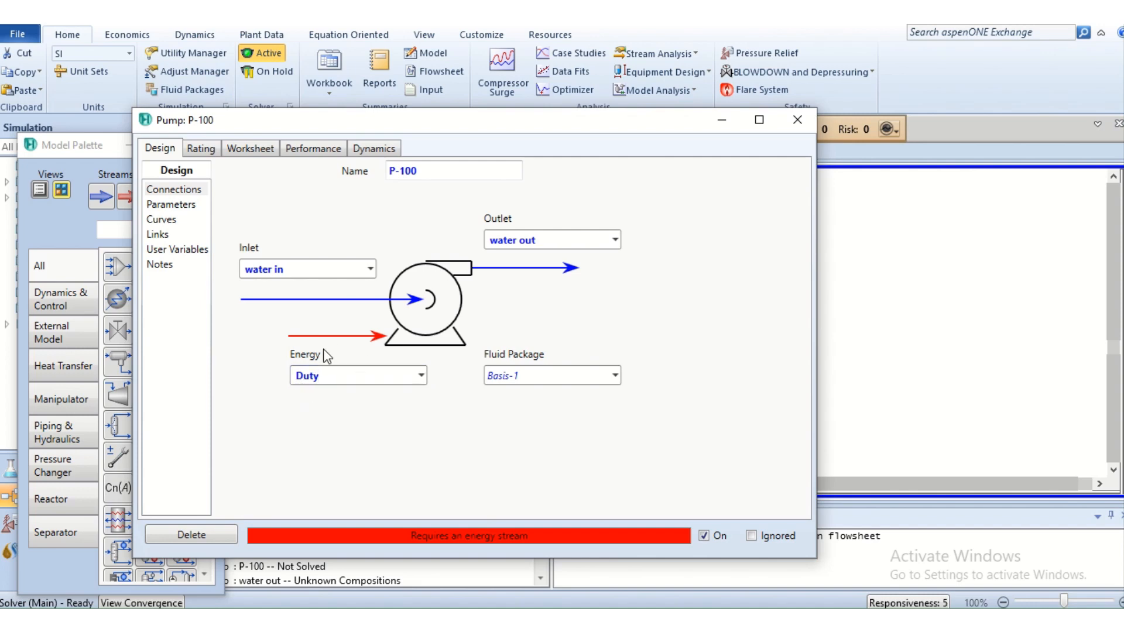
In the pump's worksheet conditions, set the water in stream to 25 C and a mass flow of 1200 kg/h.
{"action": "left_click", "coordinate": [272, 153]}
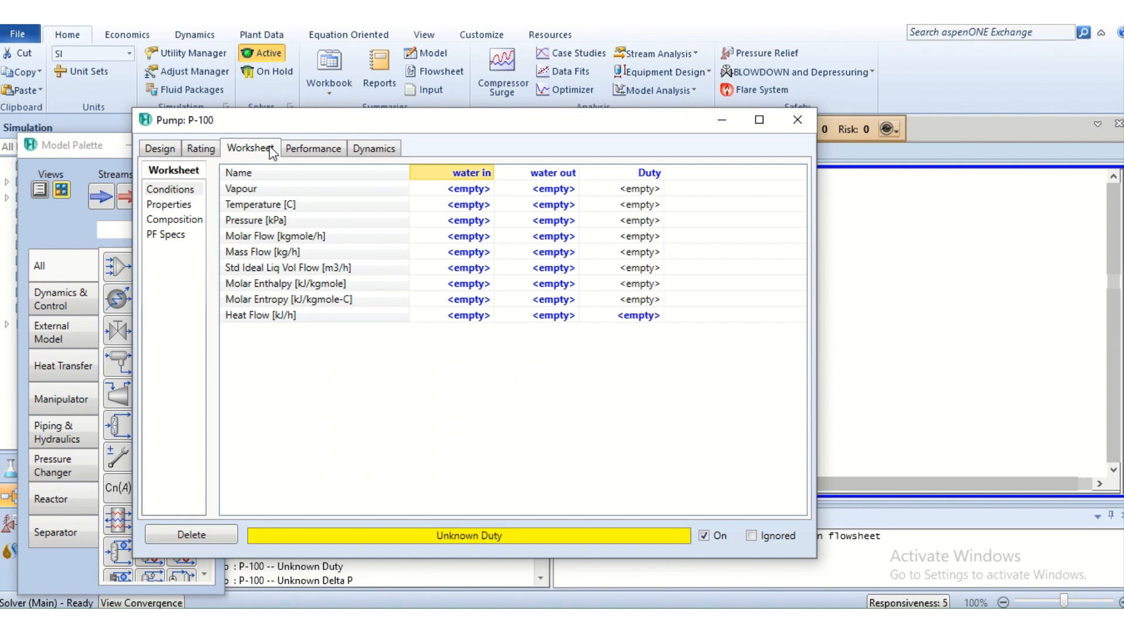
{"action": "left_click", "coordinate": [440, 206]}
{"action": "type", "text": "25"}
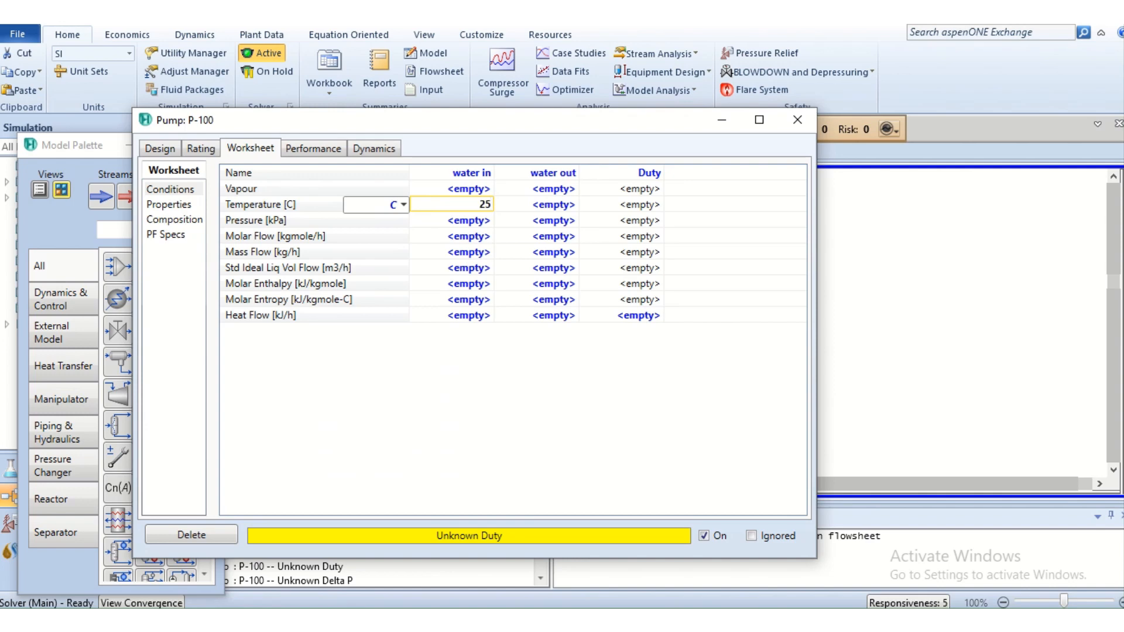
{"action": "key", "text": "Return"}
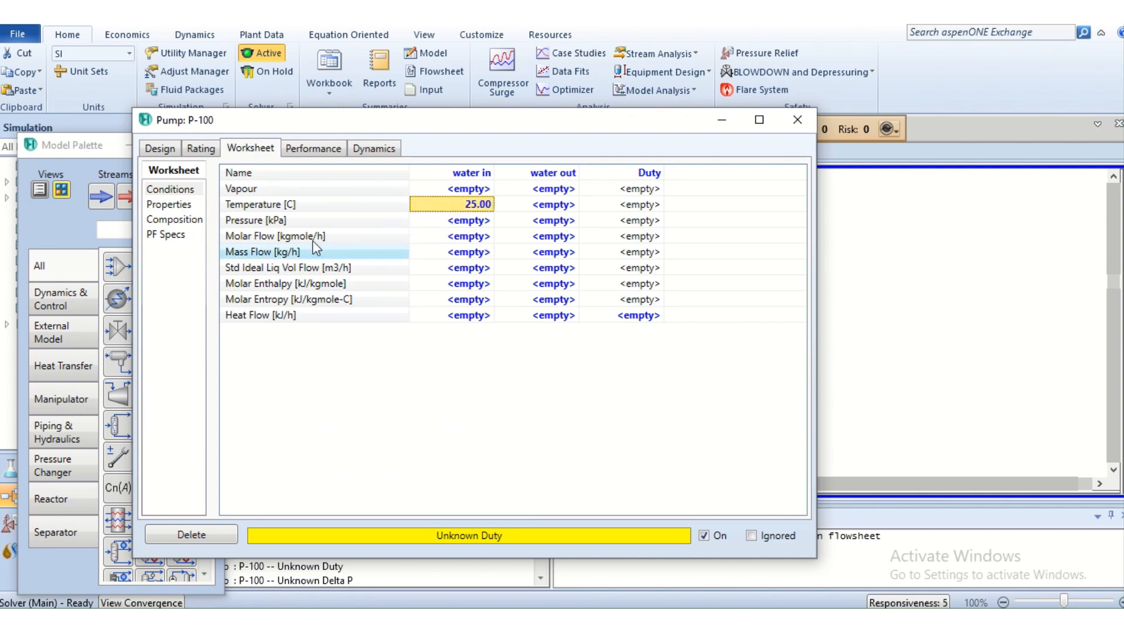
{"action": "left_click", "coordinate": [459, 254]}
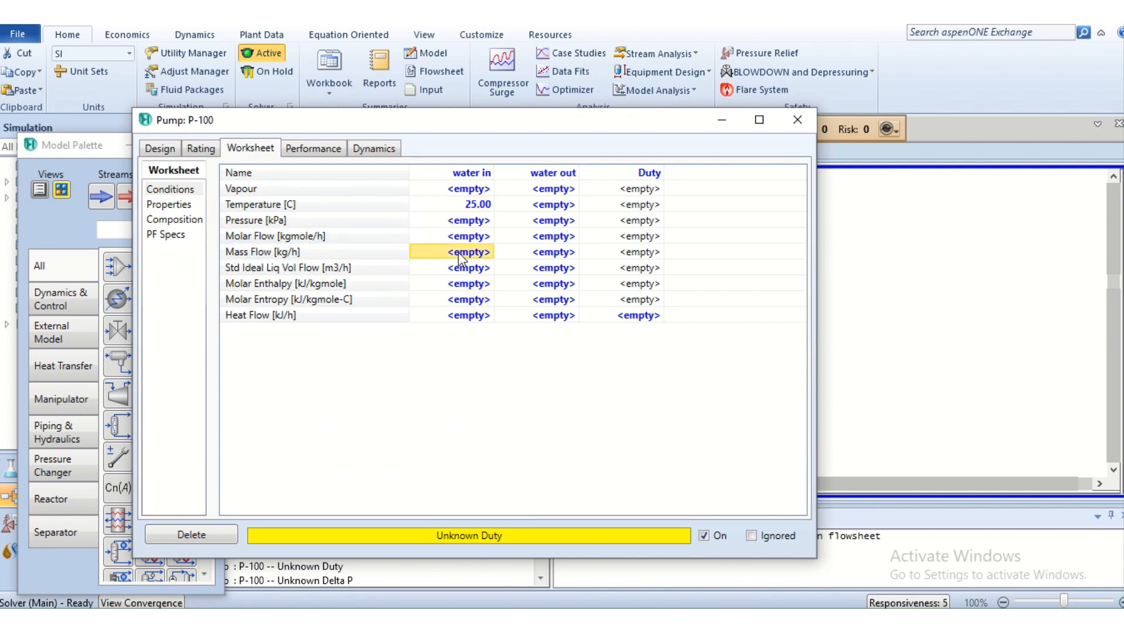
{"action": "type", "text": "1200"}
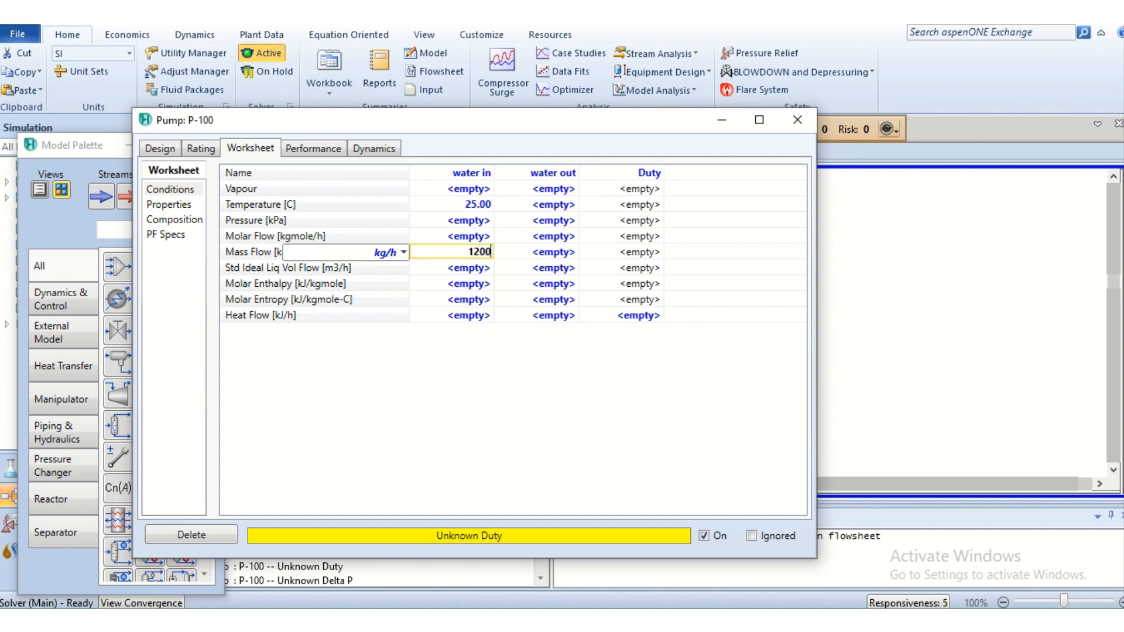
{"action": "key", "text": "Return"}
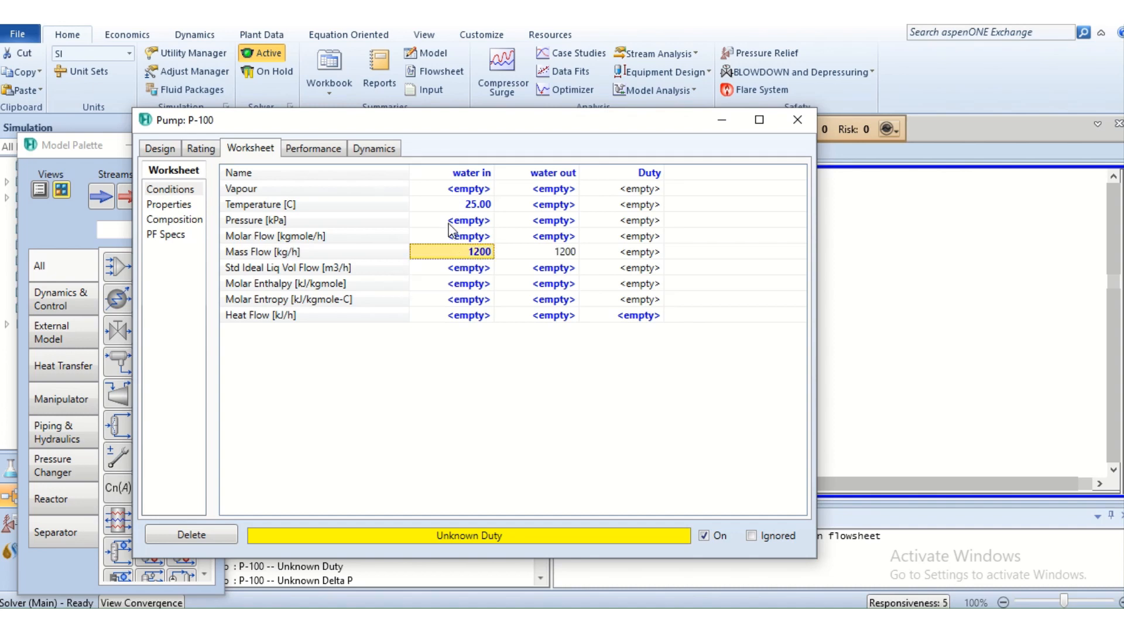
Set the pressure of the water in stream to 1 atm.
{"action": "left_click", "coordinate": [449, 225]}
{"action": "type", "text": "1"}
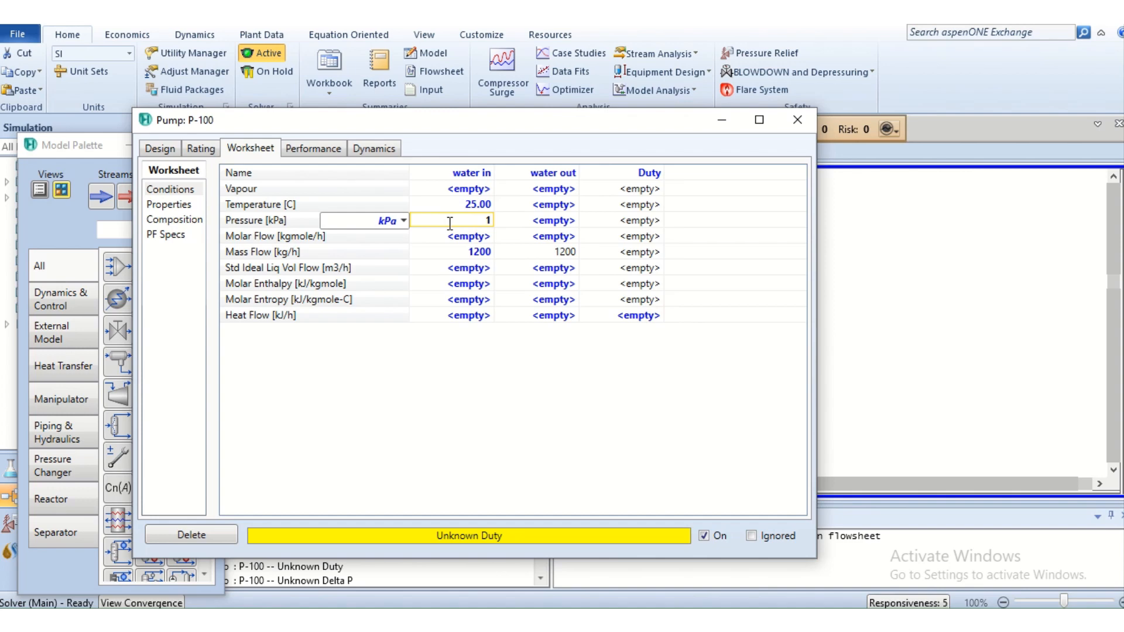
{"action": "key", "text": "space"}
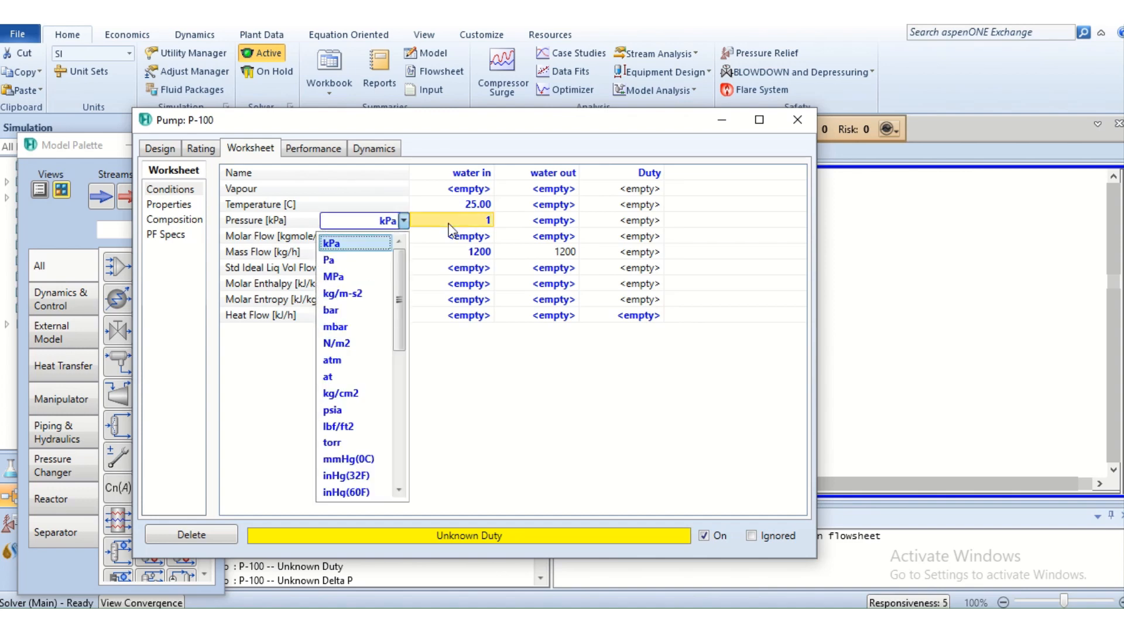
{"action": "key", "text": "a"}
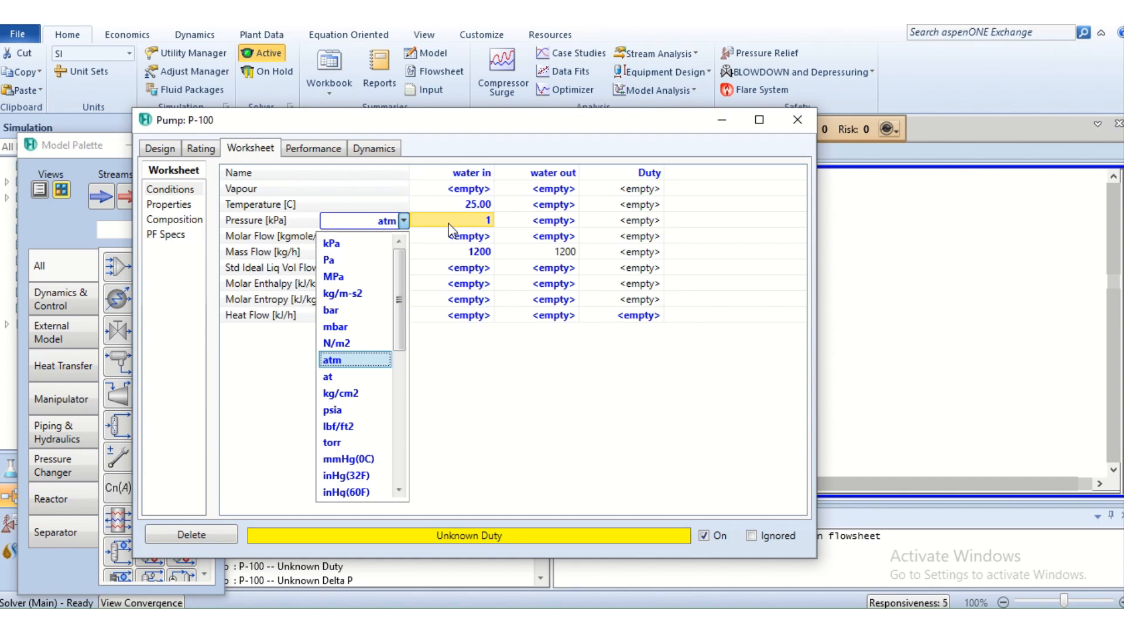
{"action": "key", "text": "Return"}
Set the pressure of the water out stream to 2 atm.
{"action": "left_click", "coordinate": [532, 225]}
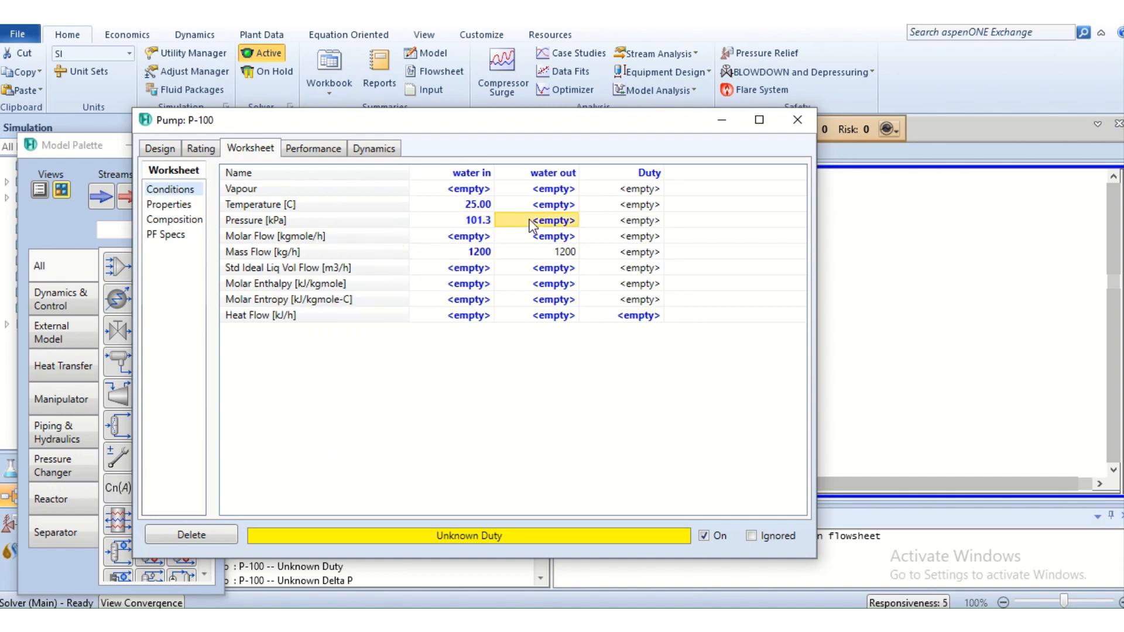
{"action": "type", "text": "2"}
{"action": "key", "text": "space"}
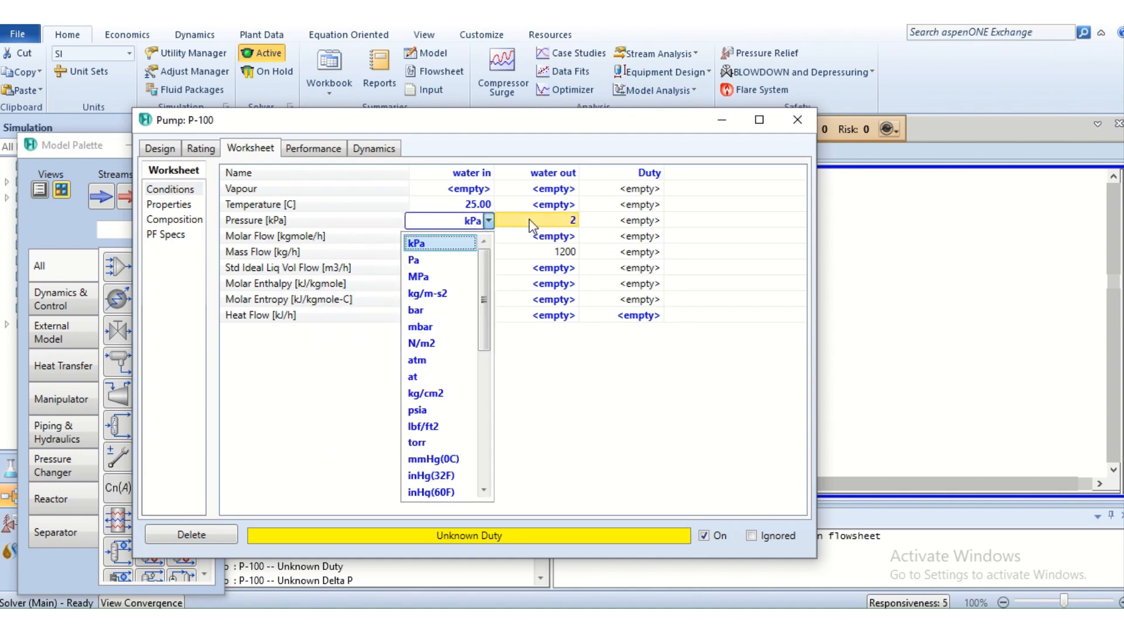
{"action": "key", "text": "a"}
{"action": "key", "text": "t"}
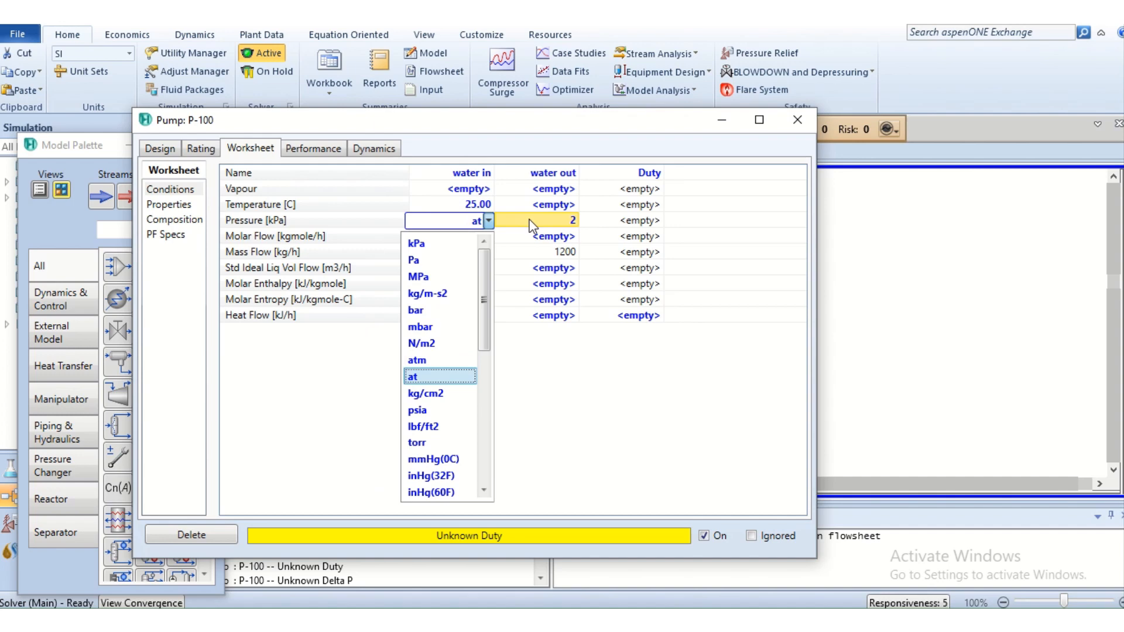
{"action": "key", "text": "m"}
{"action": "key", "text": "Return"}
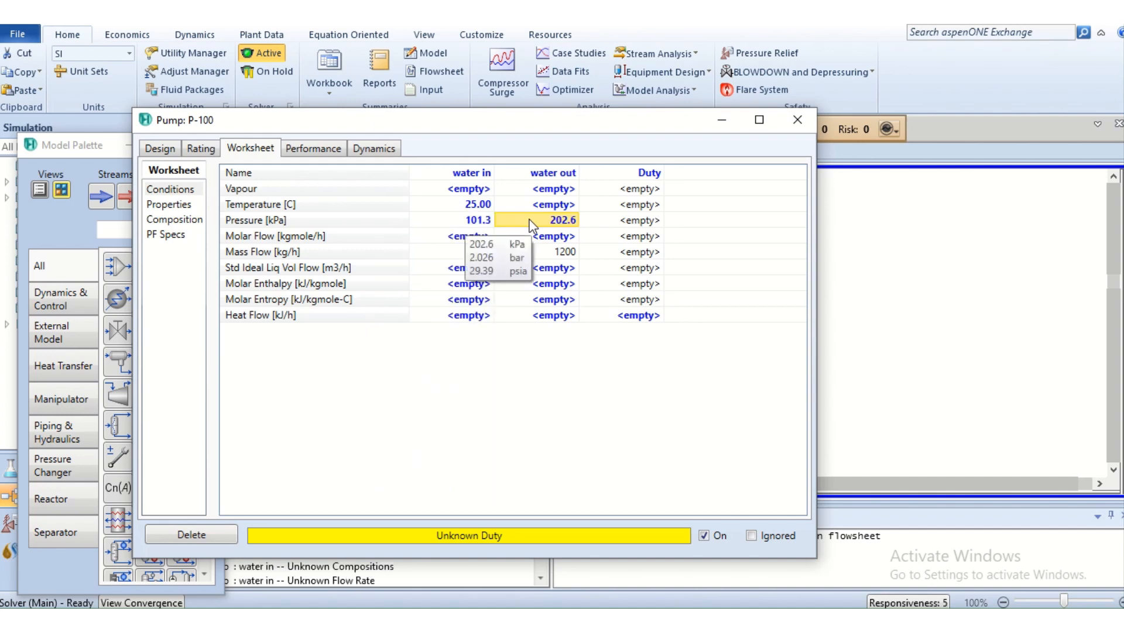
Define the composition of the water in stream as an H2O mole fraction of 1.
{"action": "left_click", "coordinate": [189, 223]}
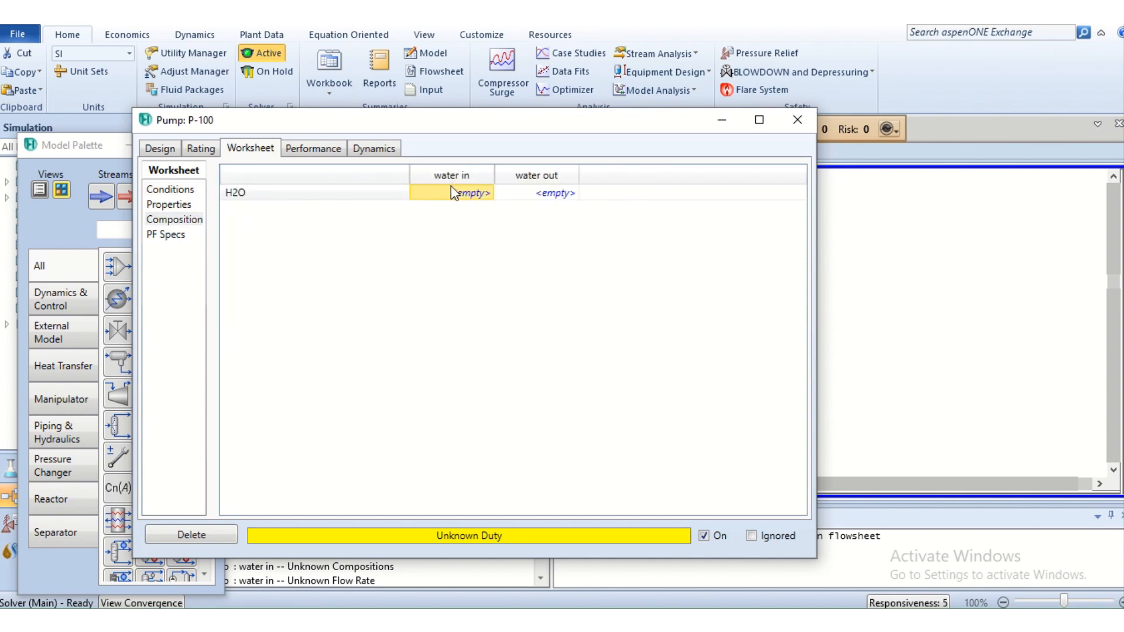
{"action": "type", "text": "1"}
{"action": "key", "text": "Return"}
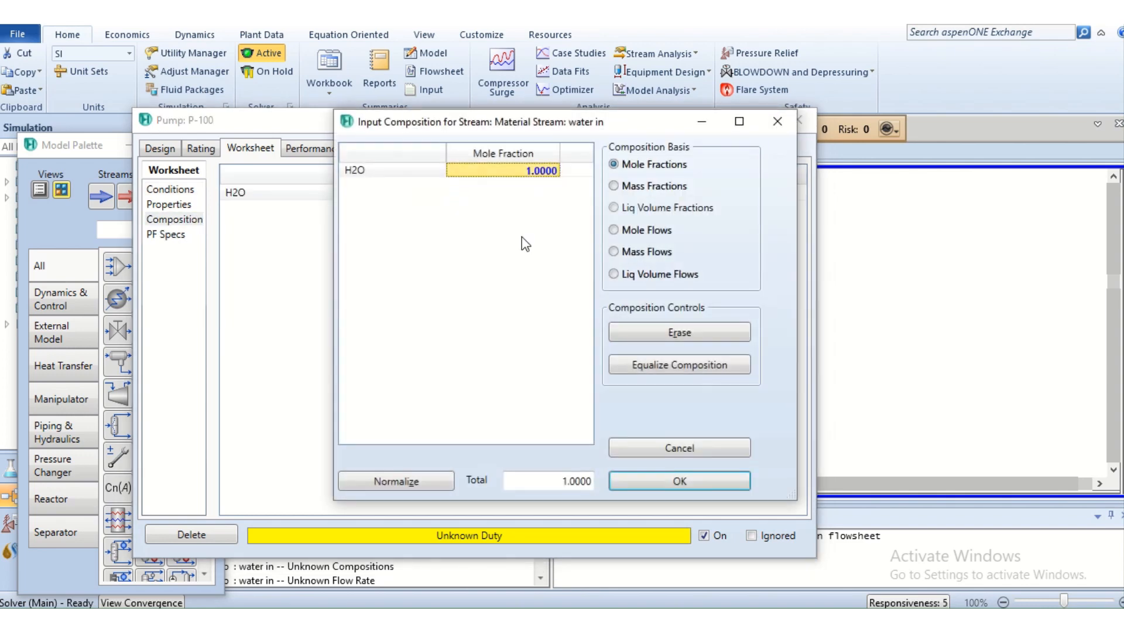
{"action": "left_click", "coordinate": [644, 482]}
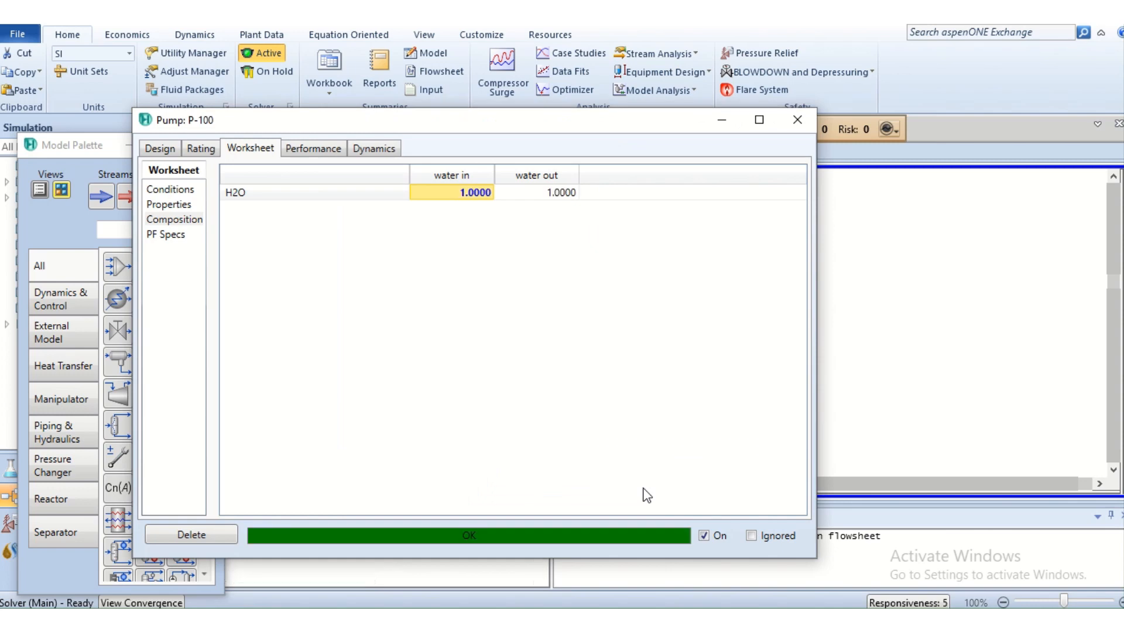
Close the pump's properties and move the water out stream farther from the pump so their labels do not overlap.
{"action": "left_click", "coordinate": [797, 123]}
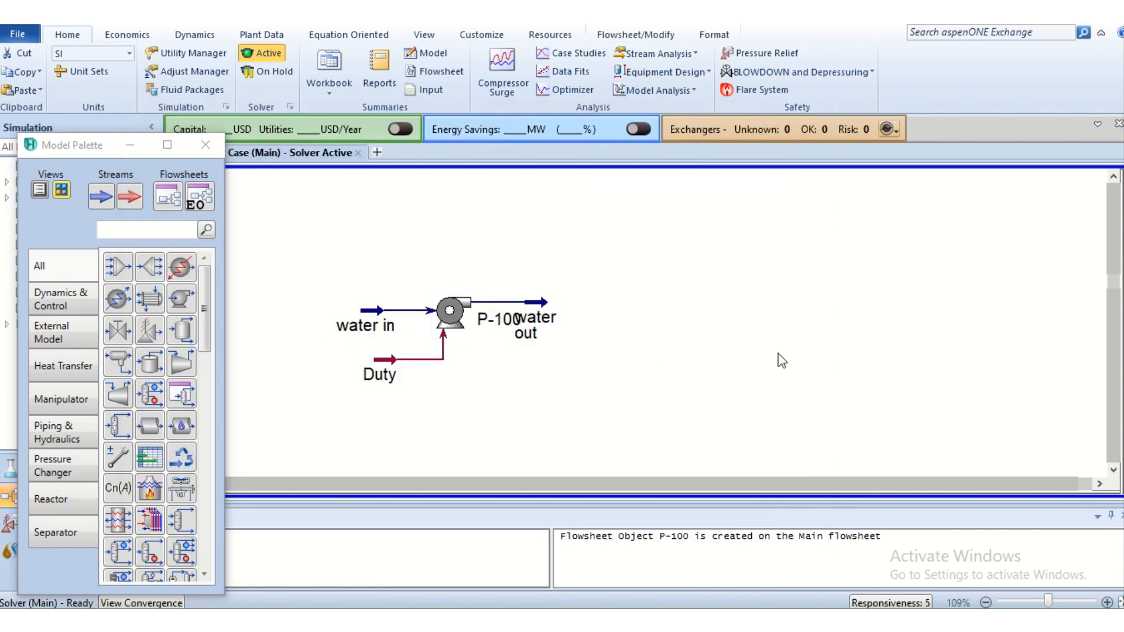
{"action": "left_click", "coordinate": [550, 320]}
{"action": "left_click_drag", "start_coordinate": [549, 311], "coordinate": [619, 318]}
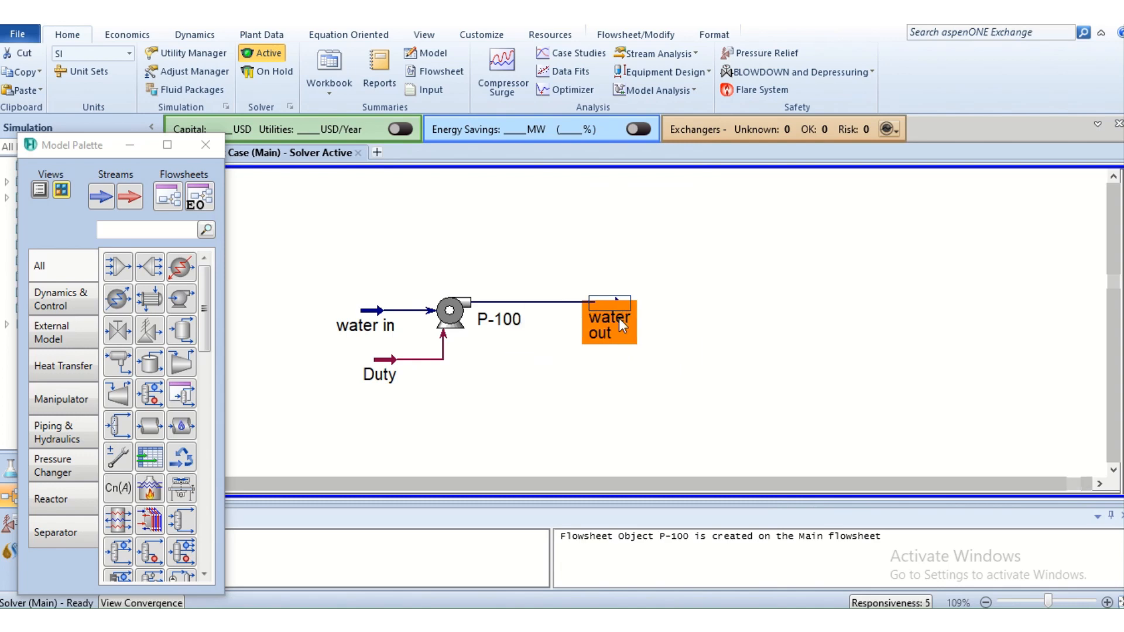
Rename pump P-100 as "pump" in its design connections.
{"action": "double_click", "coordinate": [487, 321]}
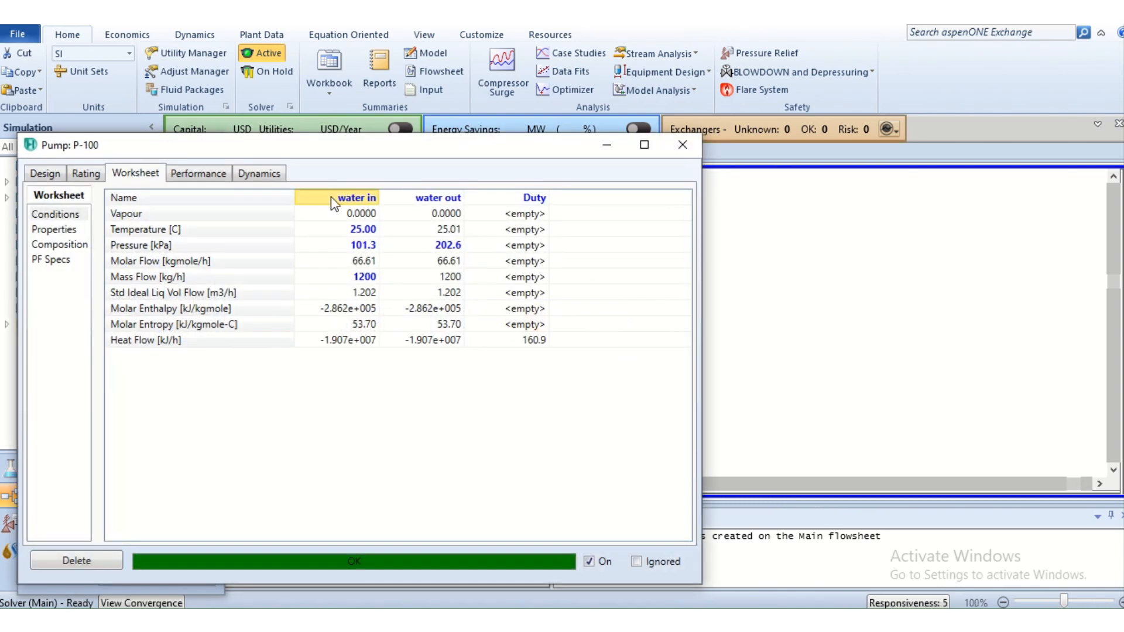
{"action": "left_click", "coordinate": [27, 171]}
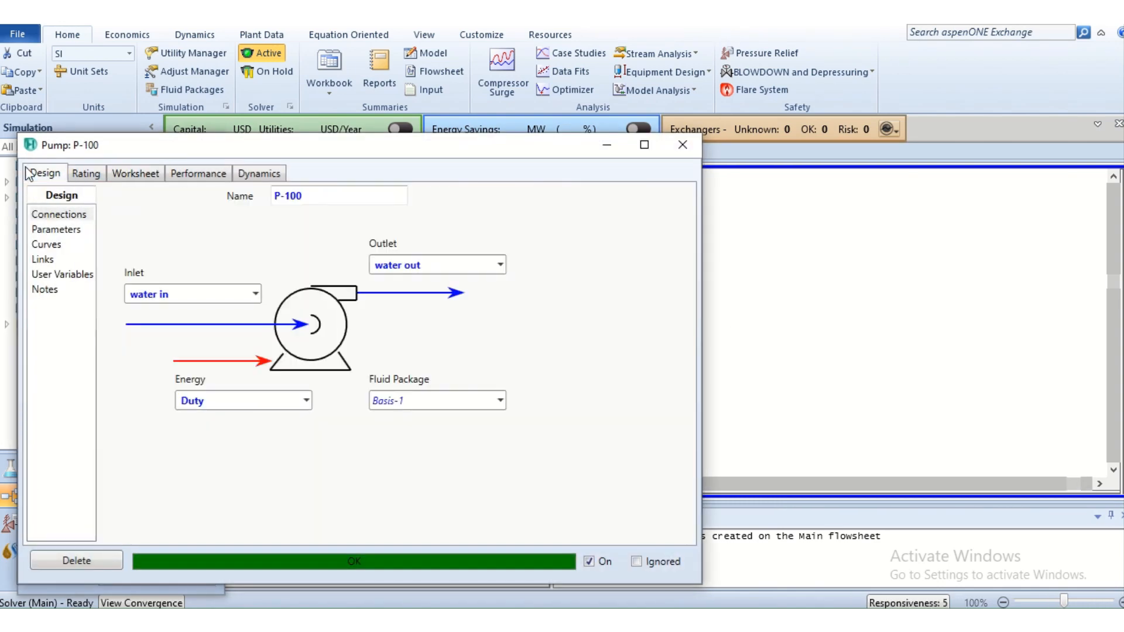
{"action": "left_click", "coordinate": [281, 196]}
{"action": "type", "text": "pump"}
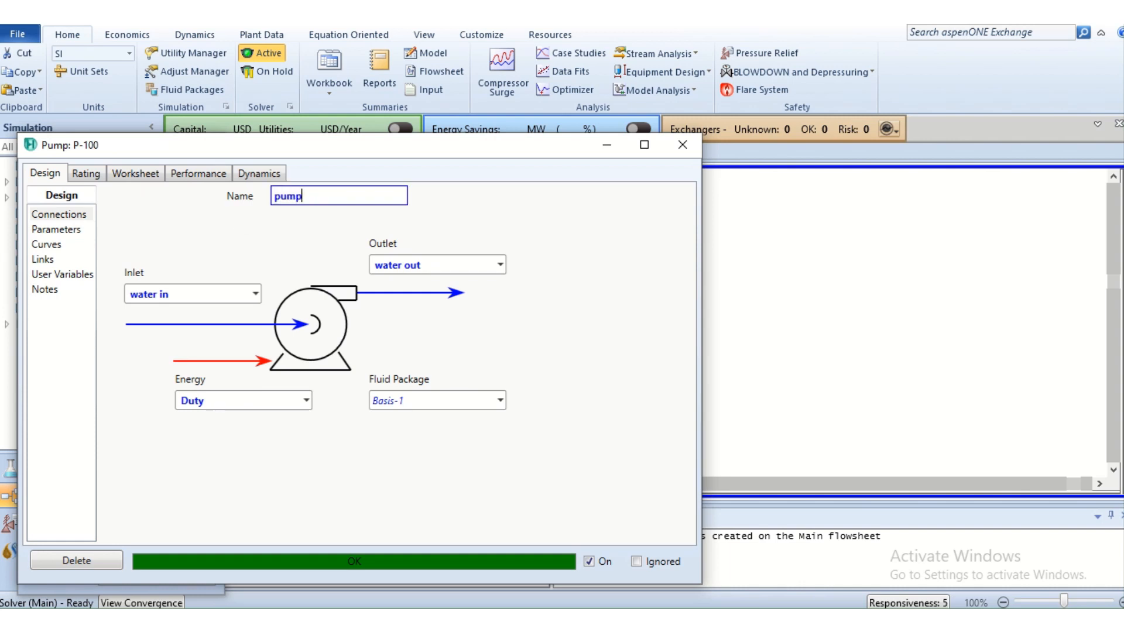
{"action": "key", "text": "Return"}
{"action": "left_click_drag", "start_coordinate": [321, 159], "coordinate": [477, 98]}
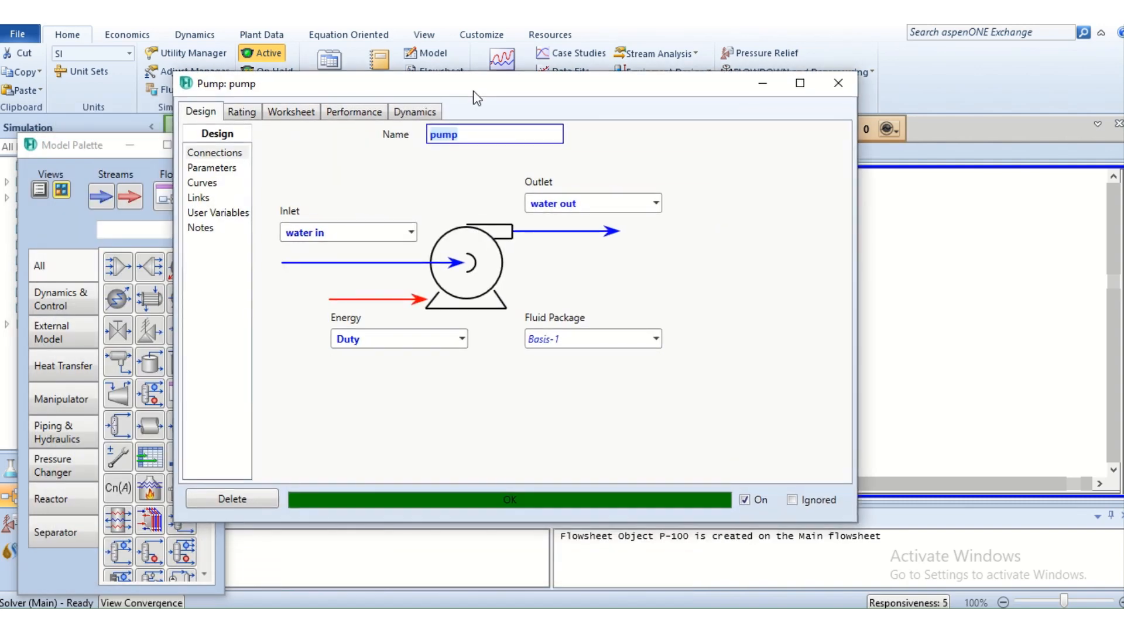
Examine the pressure head and total power in the pump's performance results, then return to its design connections.
{"action": "left_click", "coordinate": [381, 112]}
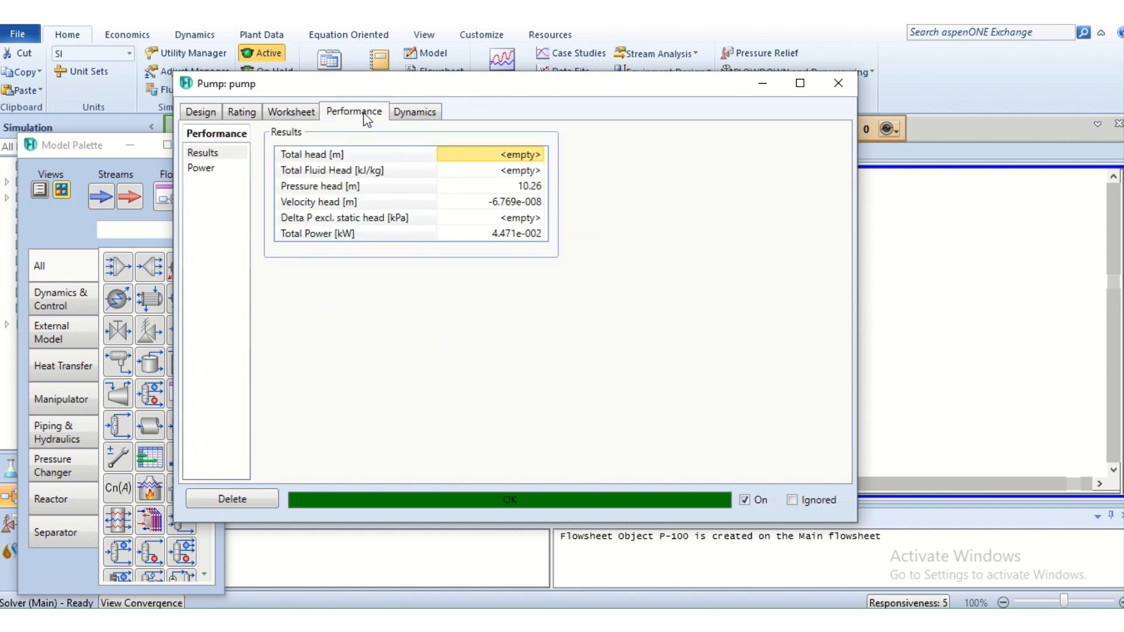
{"action": "left_click", "coordinate": [476, 189]}
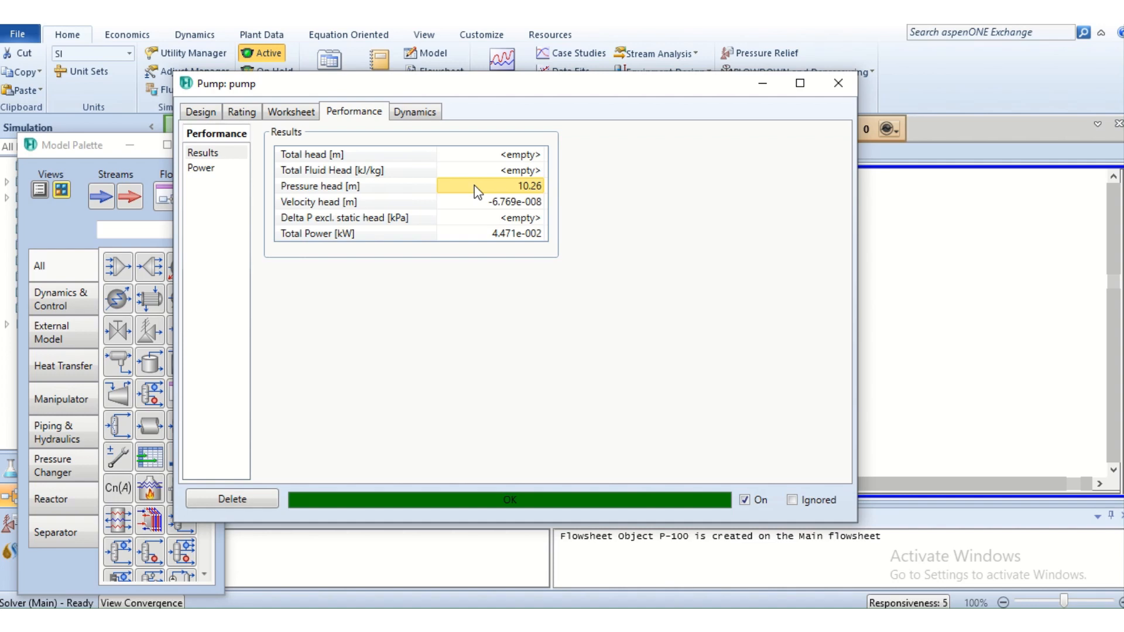
{"action": "left_click", "coordinate": [478, 234]}
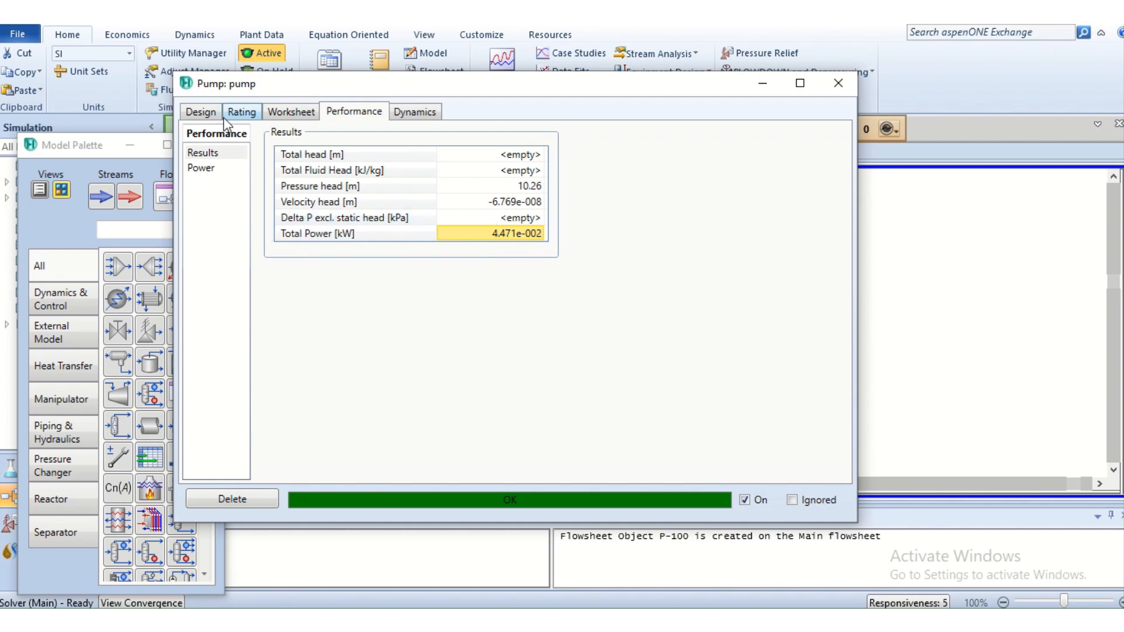
{"action": "left_click", "coordinate": [201, 113]}
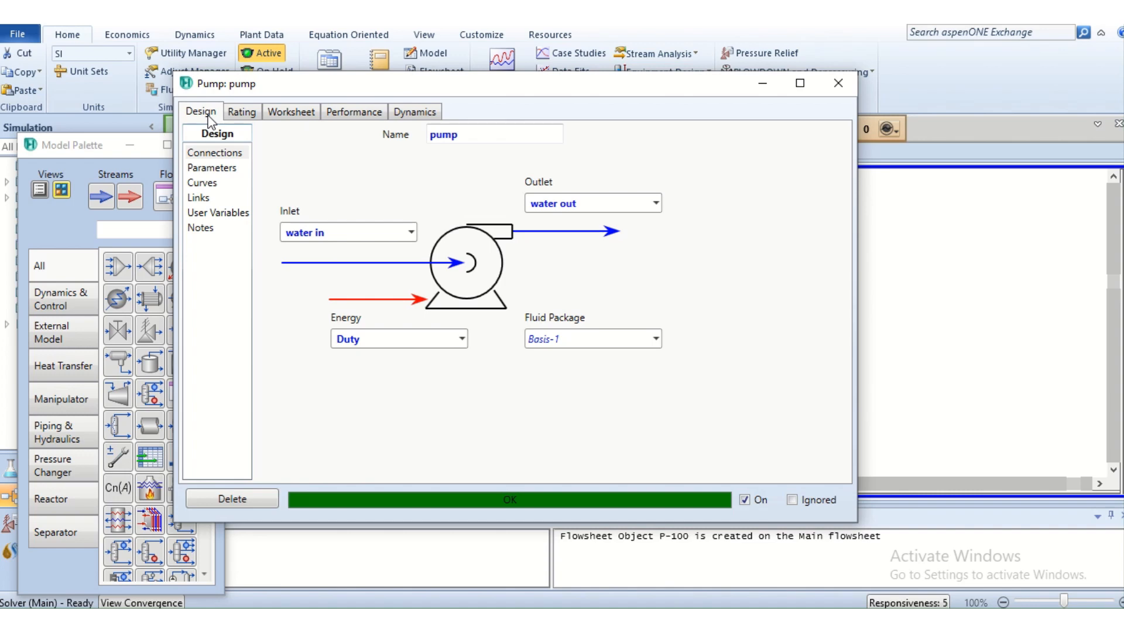
Set the pump's adiabatic efficiency to 70 % in its design parameters and check the duty before closing its properties.
{"action": "left_click", "coordinate": [218, 171]}
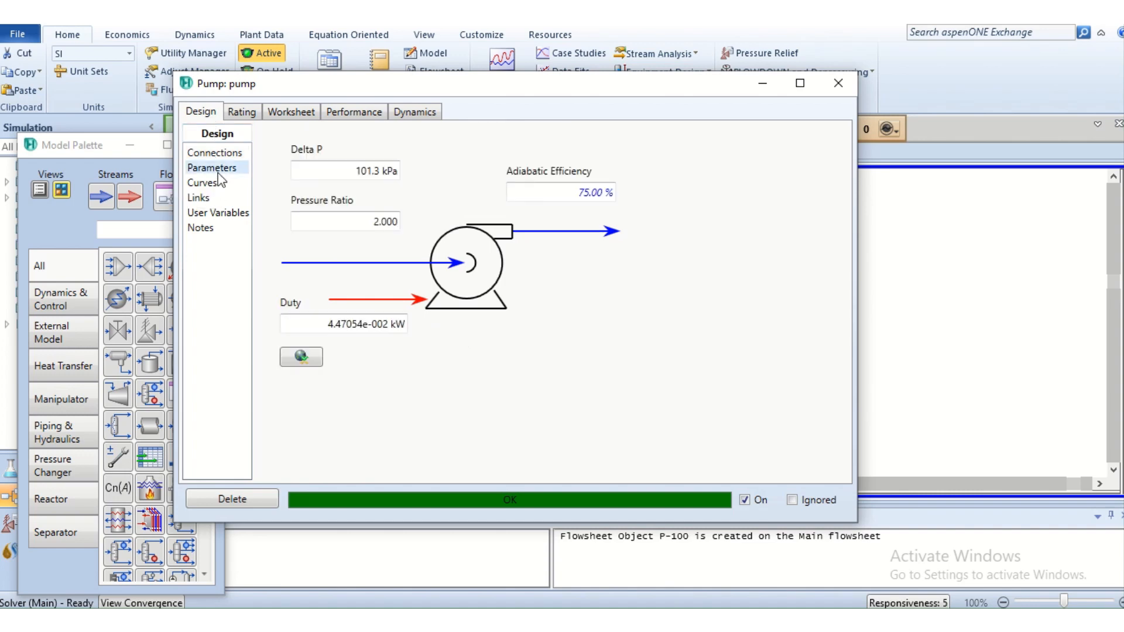
{"action": "left_click", "coordinate": [554, 186]}
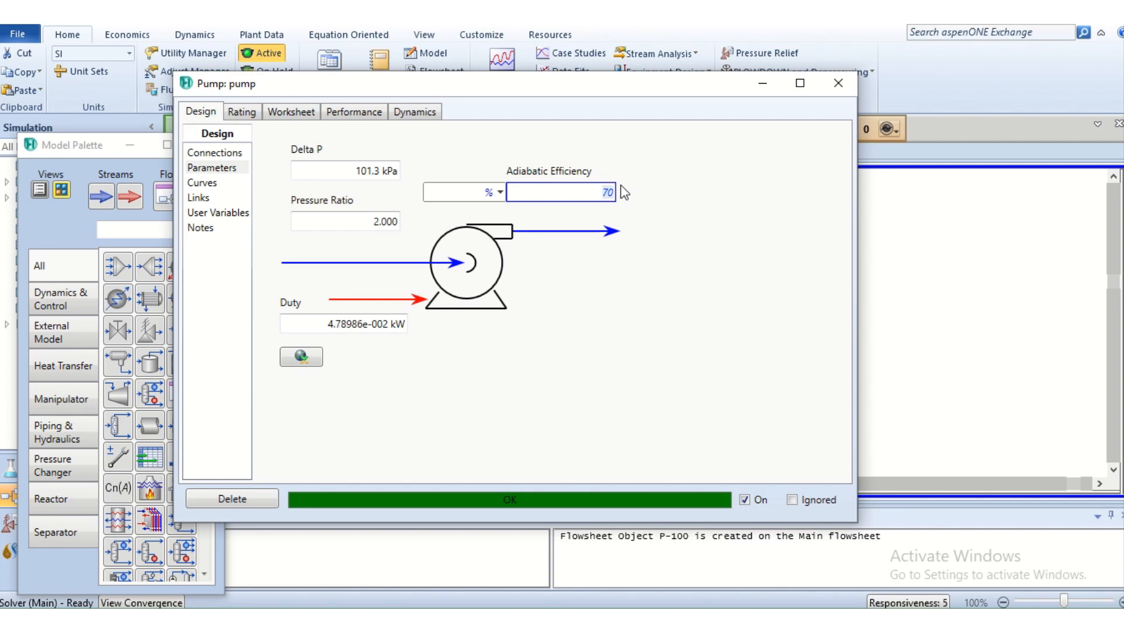
{"action": "left_click", "coordinate": [656, 255]}
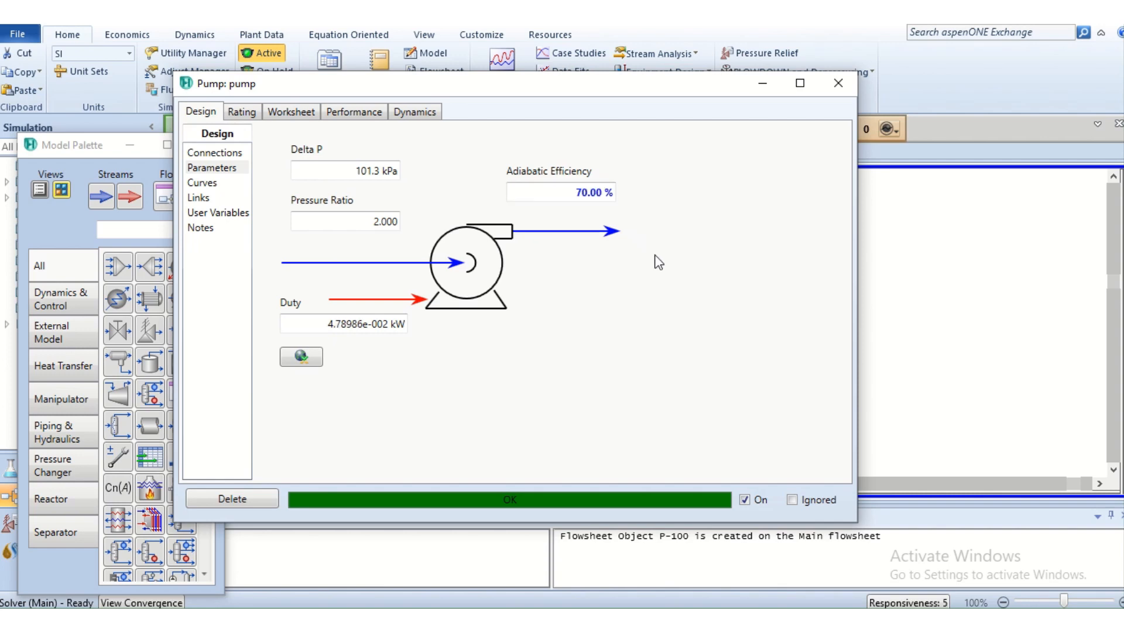
{"action": "left_click", "coordinate": [323, 328]}
{"action": "left_click_drag", "start_coordinate": [321, 326], "coordinate": [395, 329]}
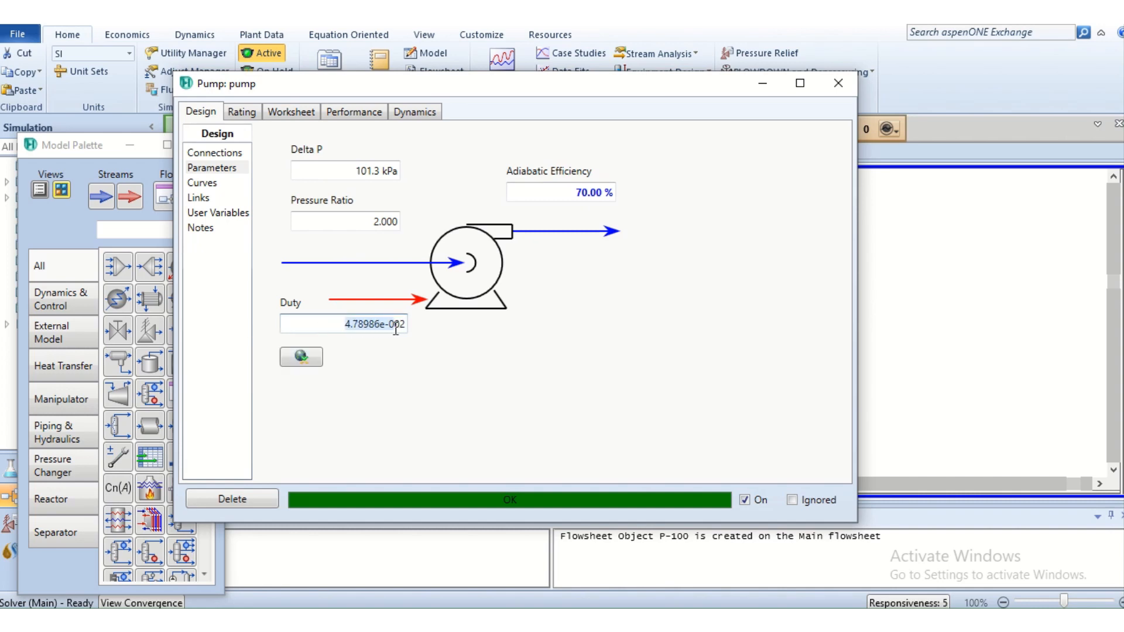
{"action": "left_click", "coordinate": [437, 350]}
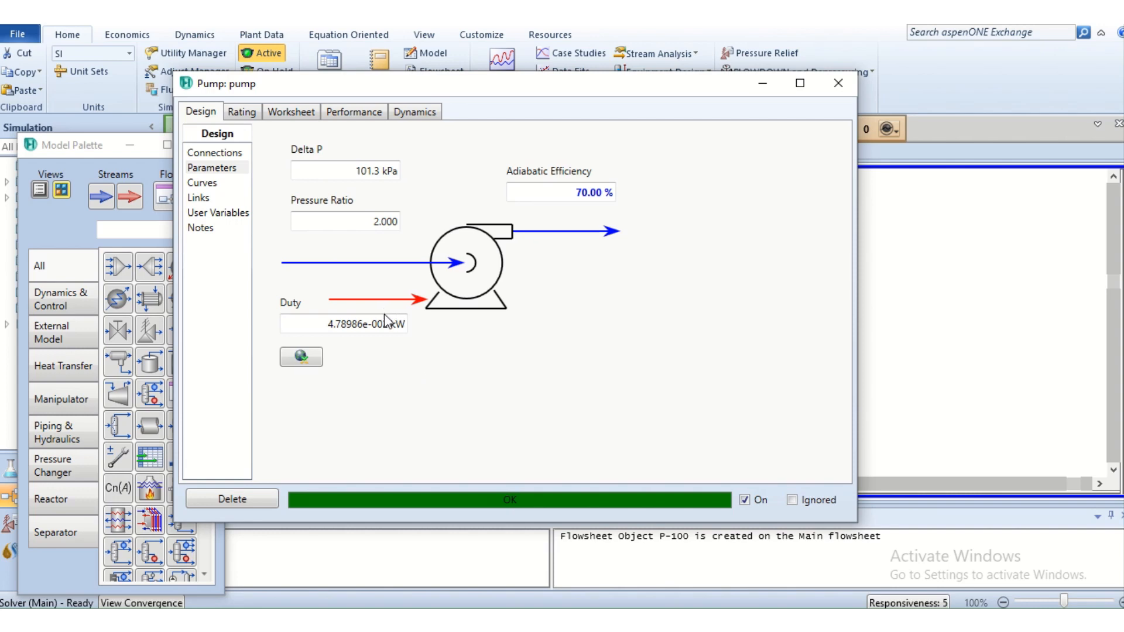
{"action": "mouse_move", "coordinate": [367, 325]}
{"action": "mouse_move", "coordinate": [336, 337]}
{"action": "left_click", "coordinate": [845, 81]}
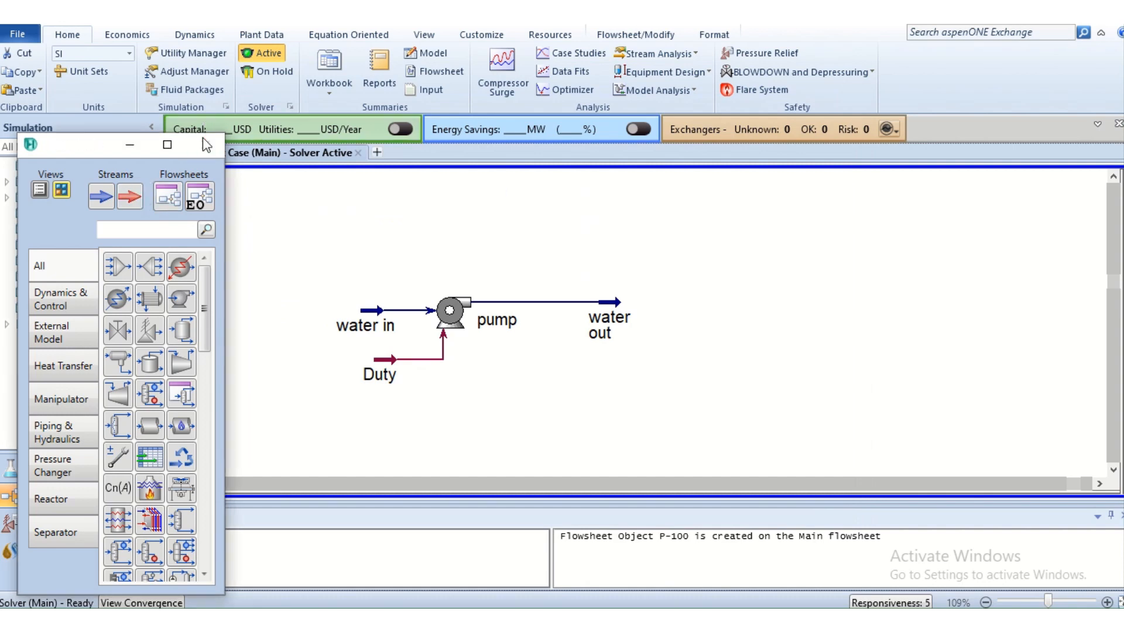
Close the model palette and add a new case study to the simulation.
{"action": "left_click", "coordinate": [206, 145]}
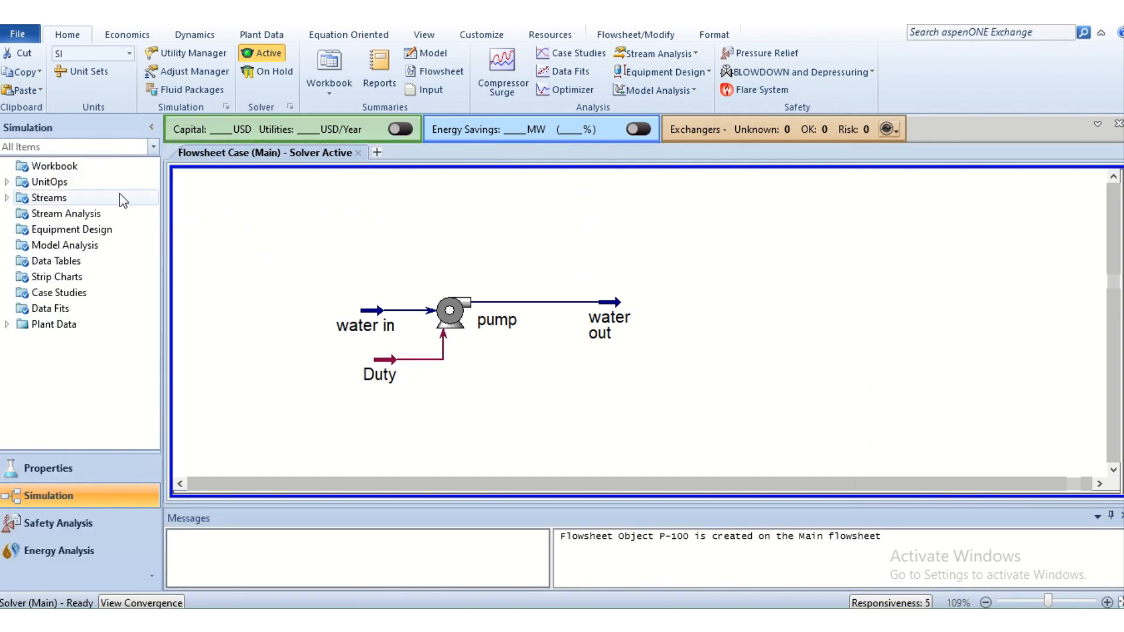
{"action": "double_click", "coordinate": [85, 295]}
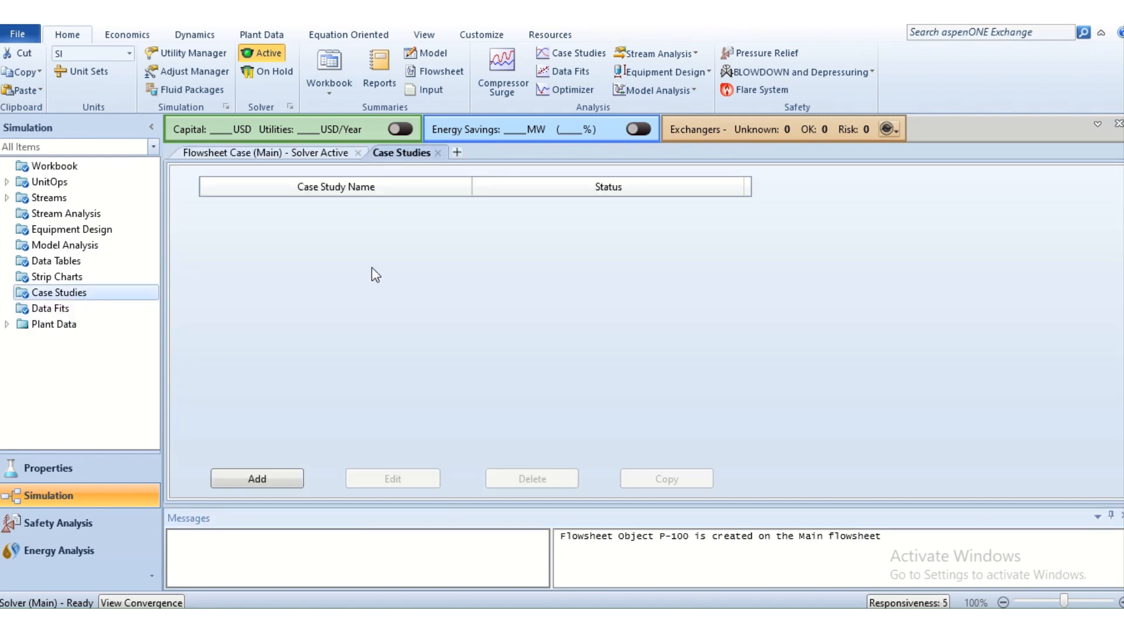
{"action": "left_click", "coordinate": [287, 486]}
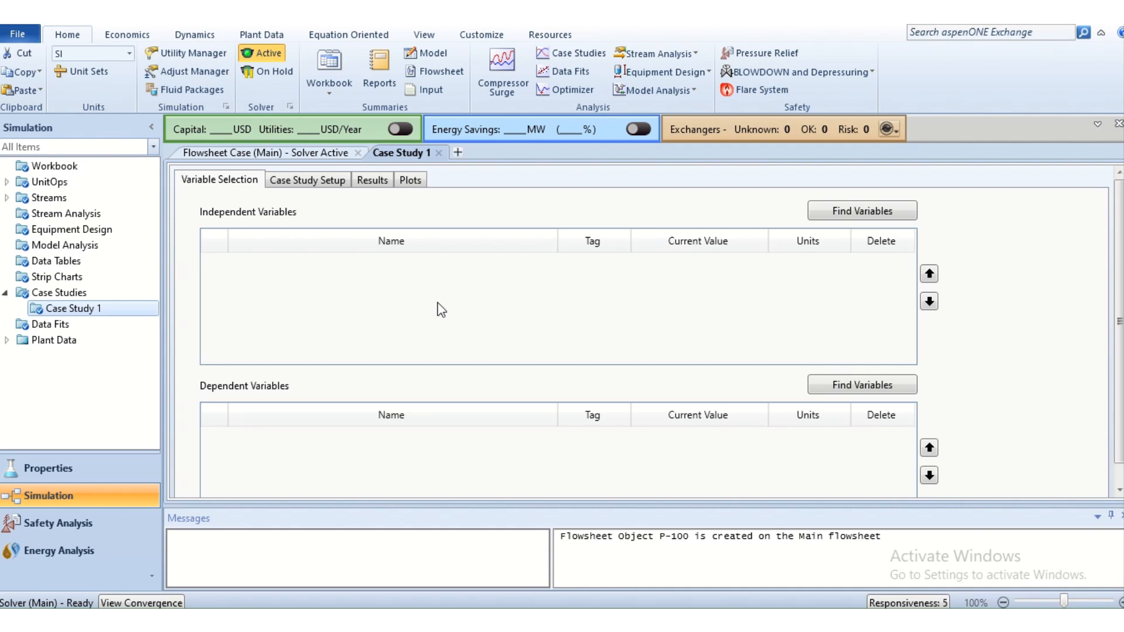
Add the pump's Adiabatic Efficiency as the independent variable of Case Study 1.
{"action": "left_click", "coordinate": [852, 212]}
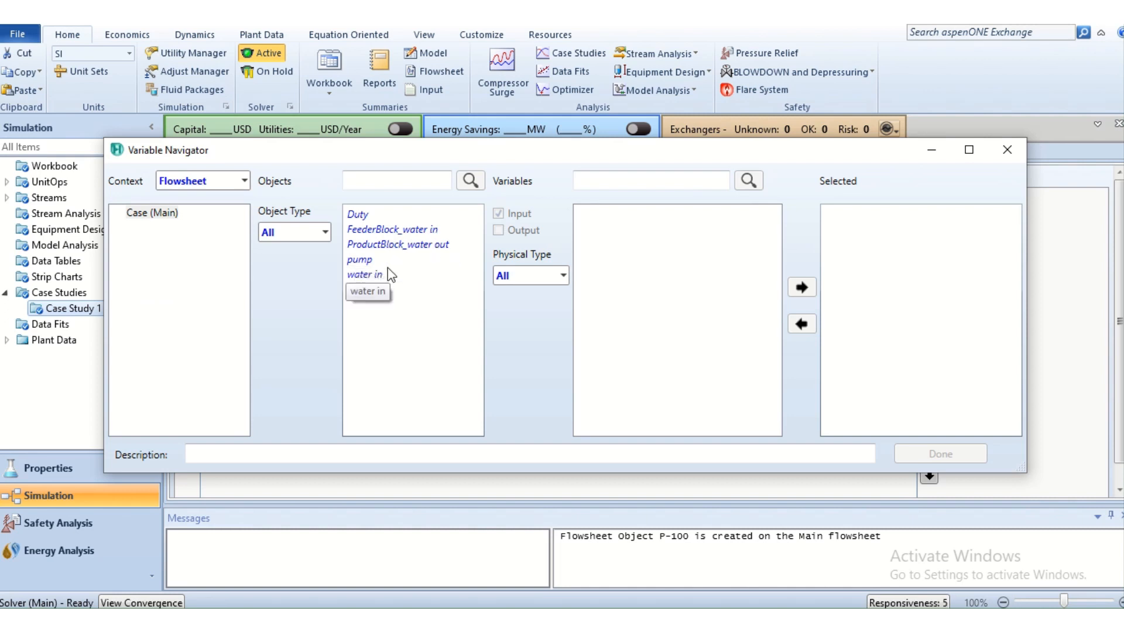
{"action": "left_click", "coordinate": [366, 261]}
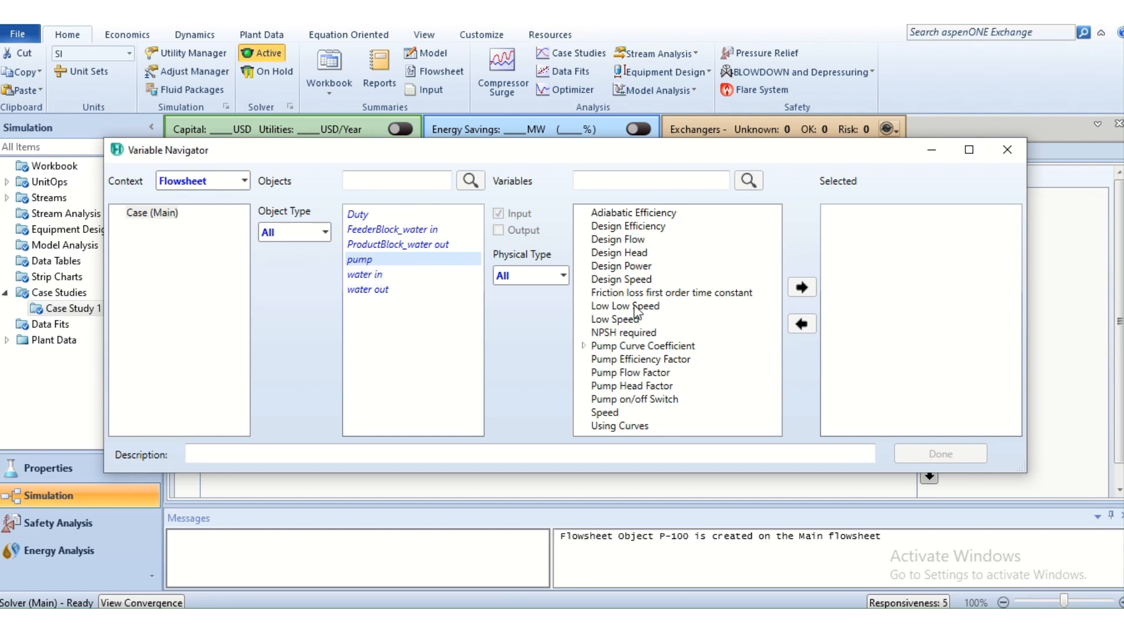
{"action": "left_click", "coordinate": [689, 363]}
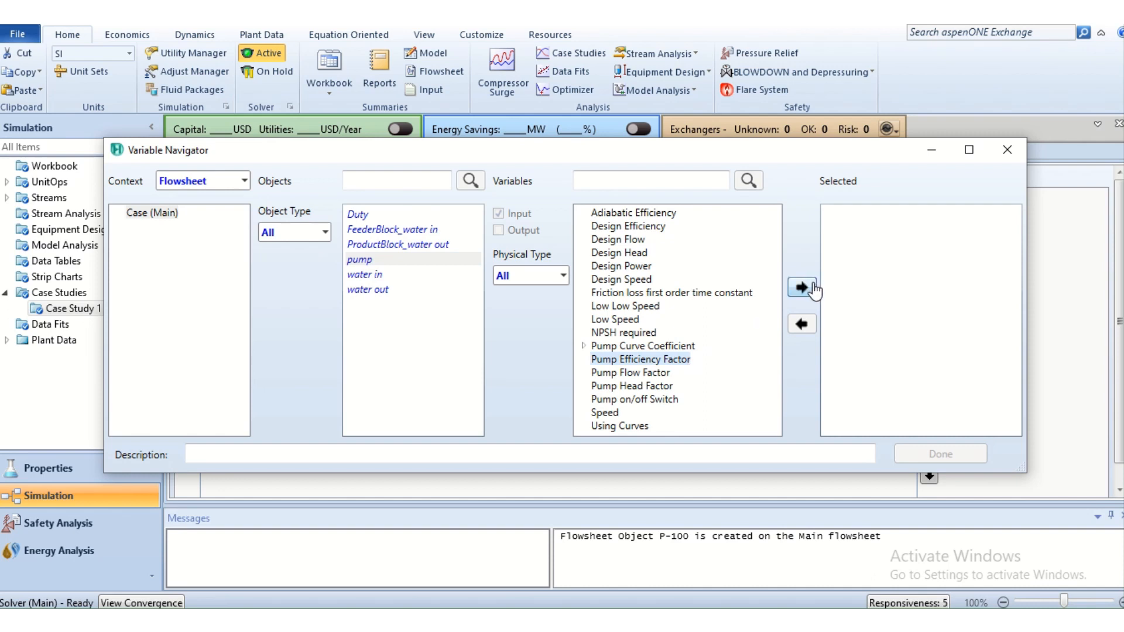
{"action": "left_click", "coordinate": [672, 213]}
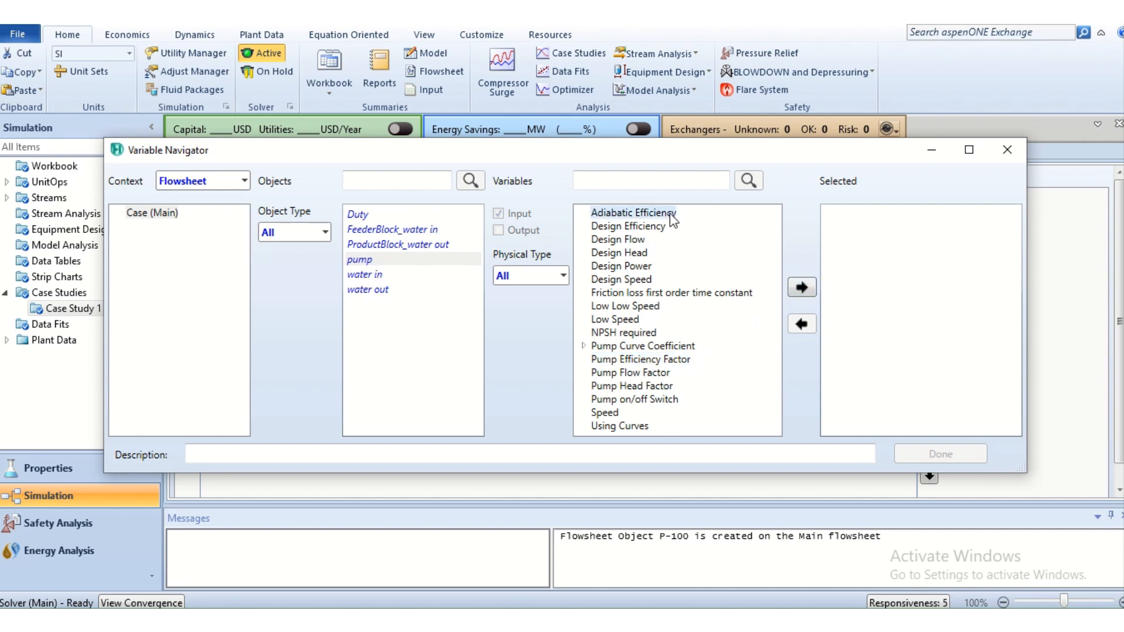
{"action": "left_click", "coordinate": [802, 287]}
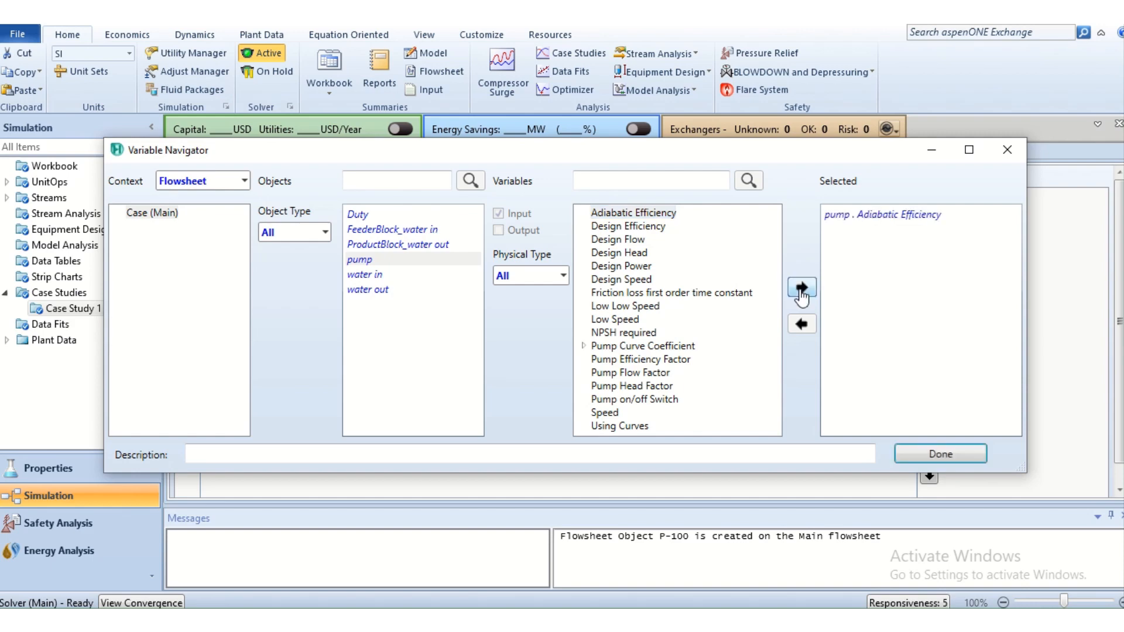
{"action": "left_click", "coordinate": [931, 467]}
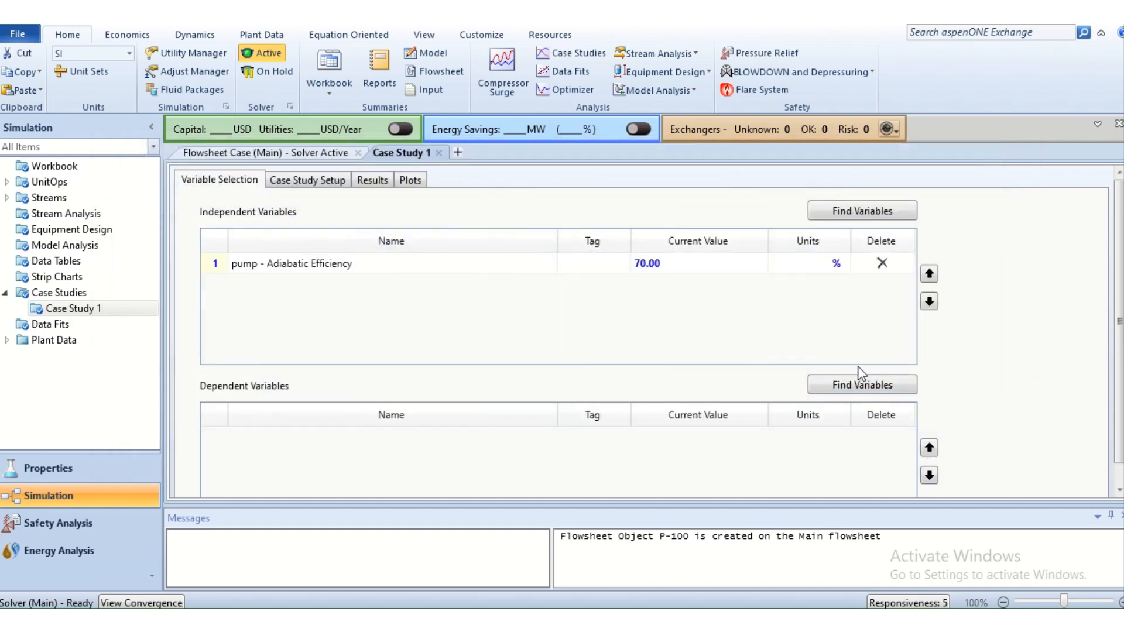
Add the Power of the Duty energy stream as the dependent variable of the case study.
{"action": "left_click", "coordinate": [886, 385]}
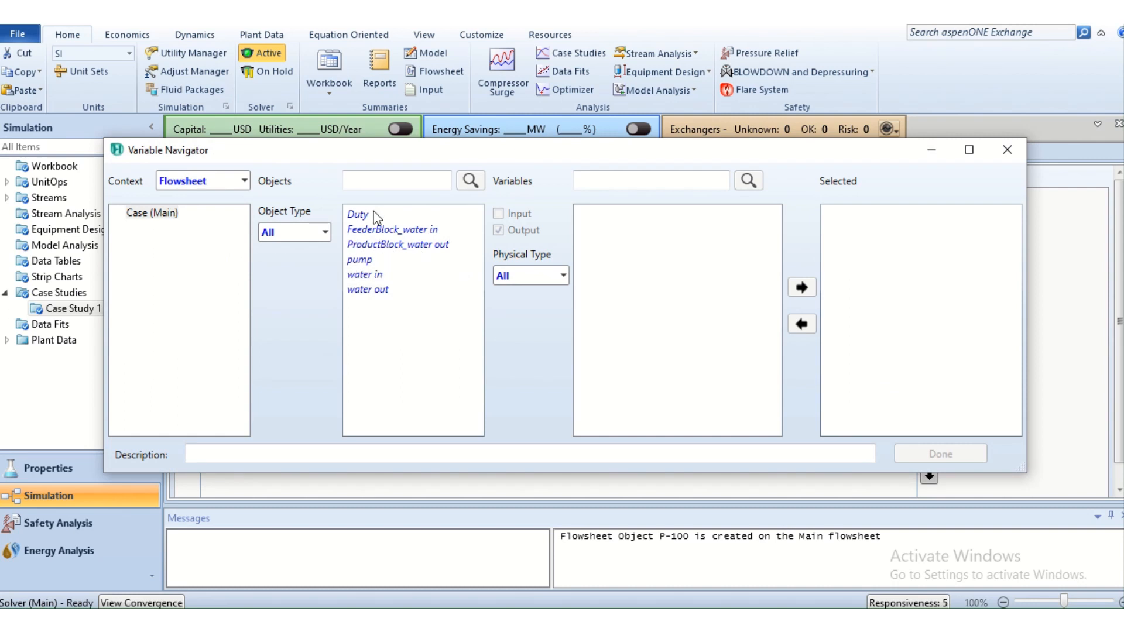
{"action": "left_click", "coordinate": [366, 261]}
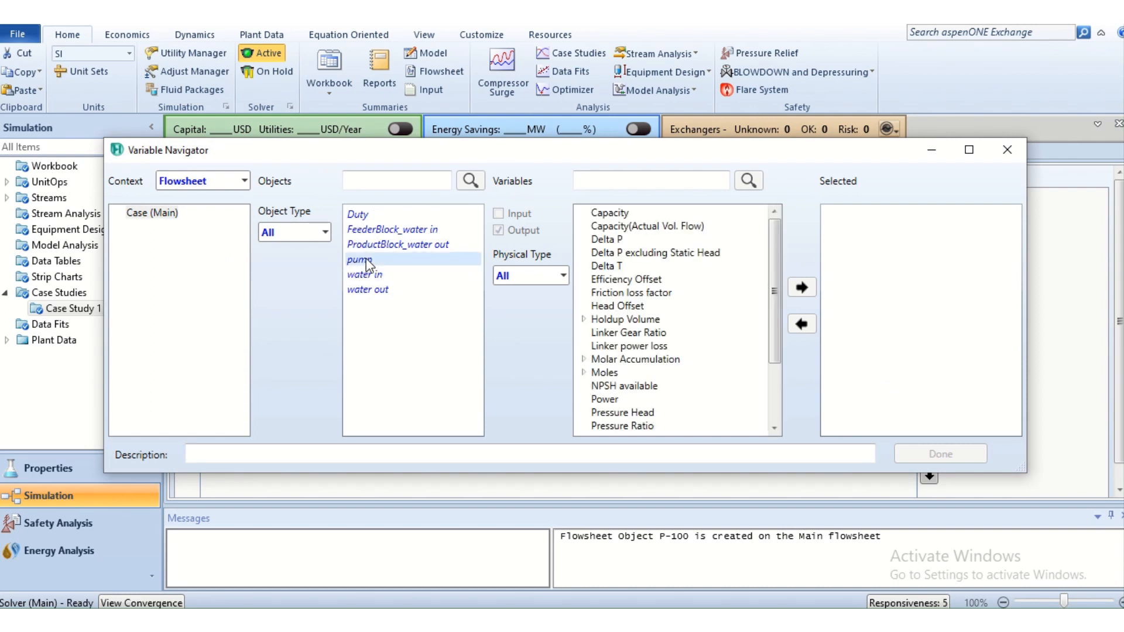
{"action": "left_click", "coordinate": [374, 217]}
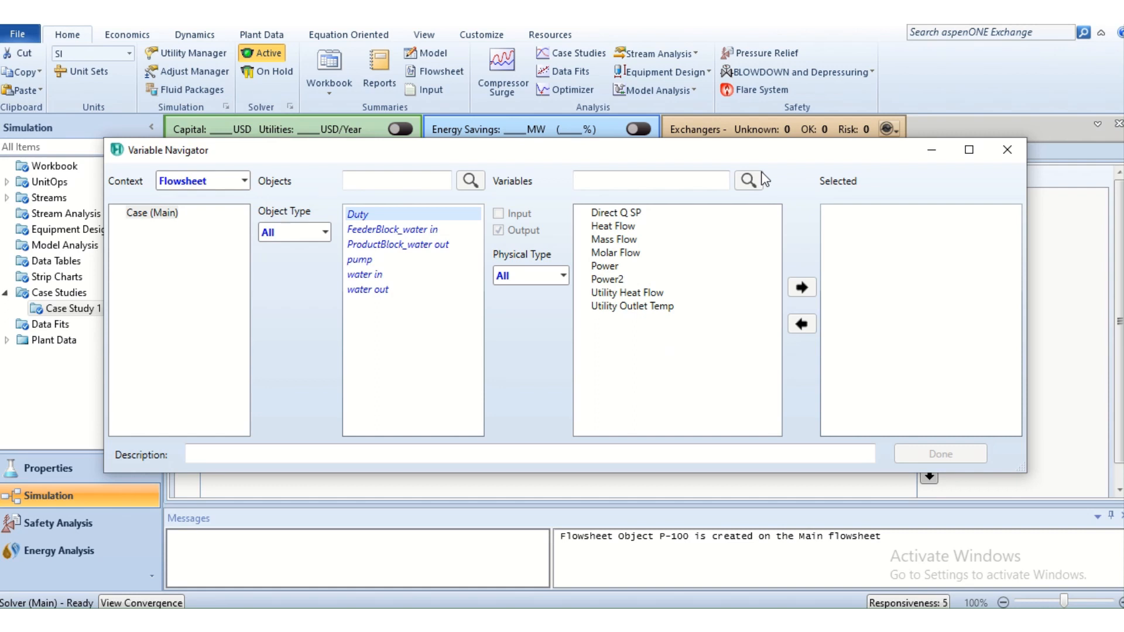
{"action": "left_click", "coordinate": [652, 275]}
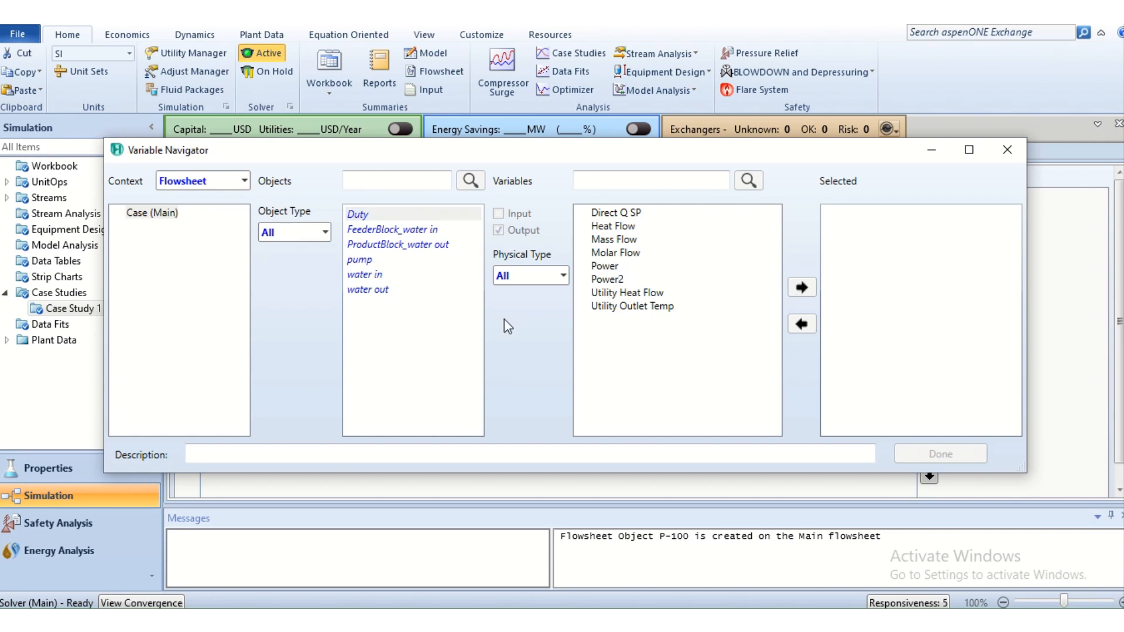
{"action": "left_click", "coordinate": [608, 269]}
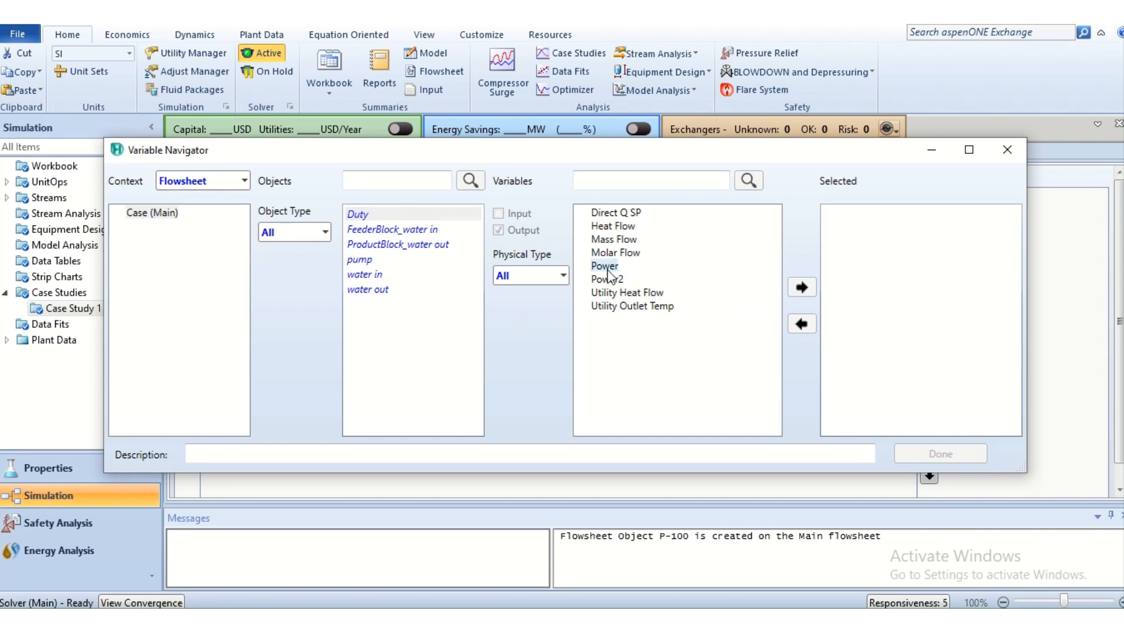
{"action": "left_click", "coordinate": [799, 290]}
{"action": "left_click", "coordinate": [929, 455]}
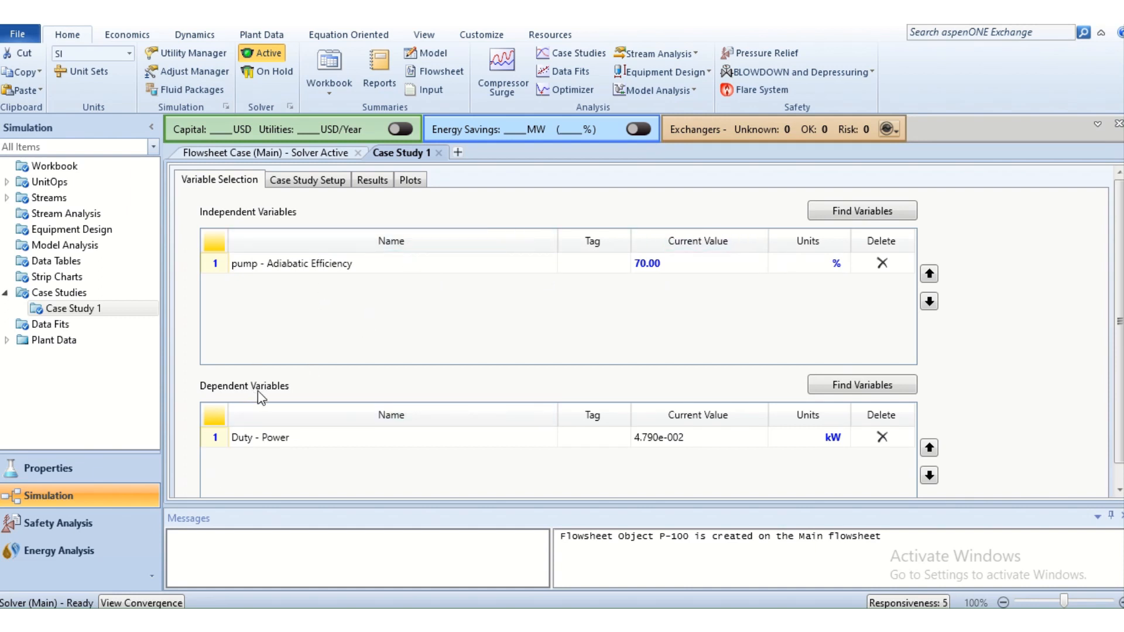
Set up the case study to vary the adiabatic efficiency from 10 to 70 % with a step size of 10 %.
{"action": "left_click", "coordinate": [278, 182]}
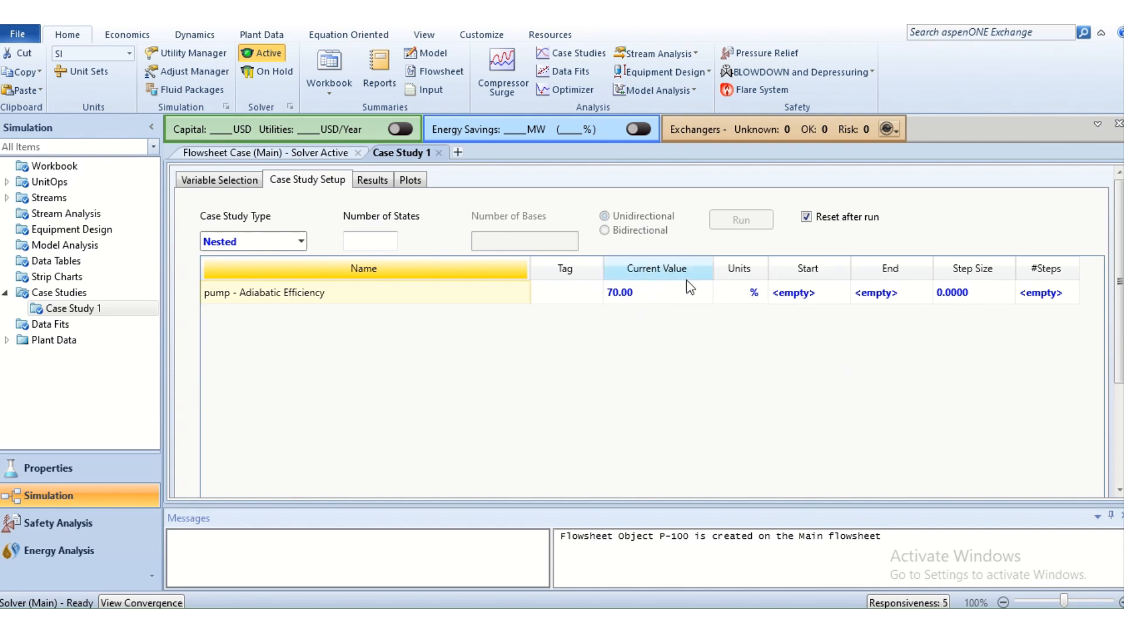
{"action": "left_click", "coordinate": [795, 297]}
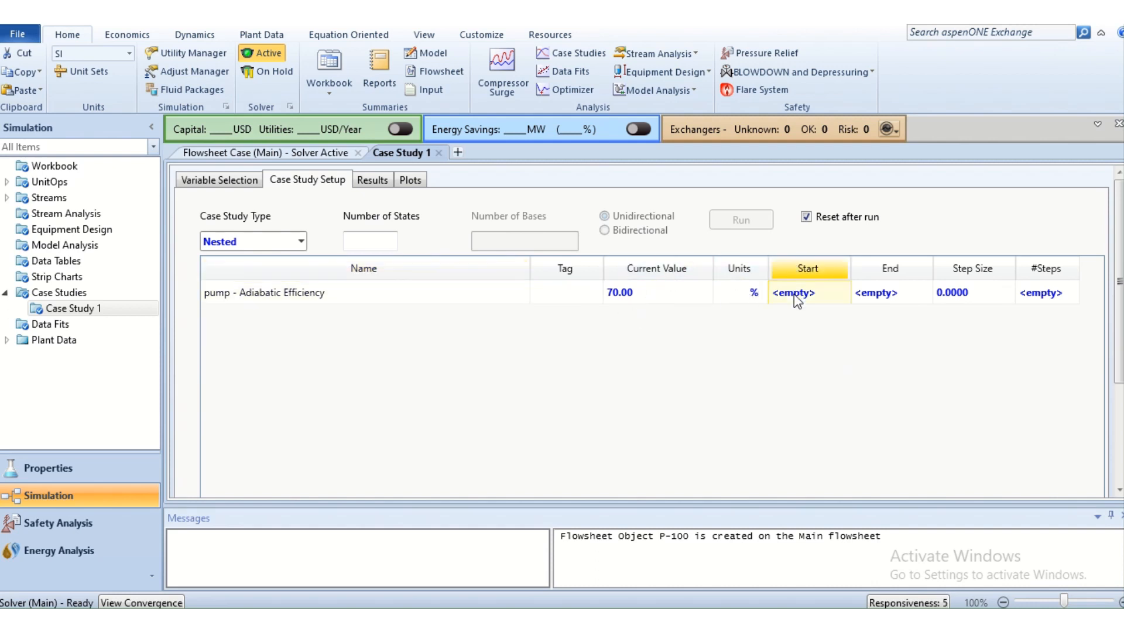
{"action": "type", "text": "10"}
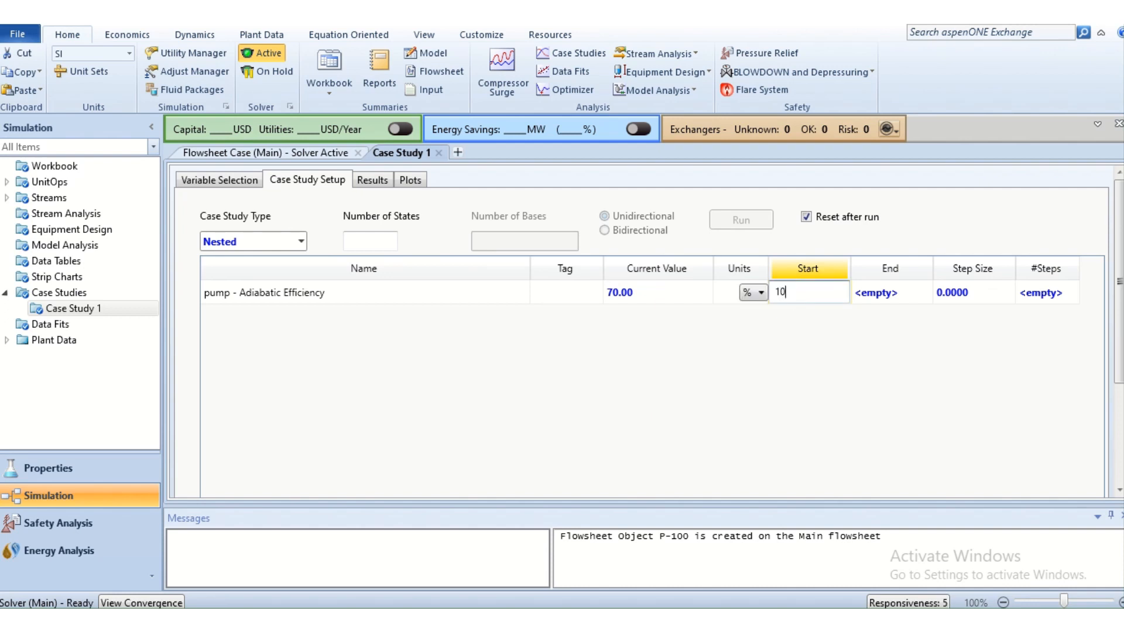
{"action": "left_click", "coordinate": [899, 291]}
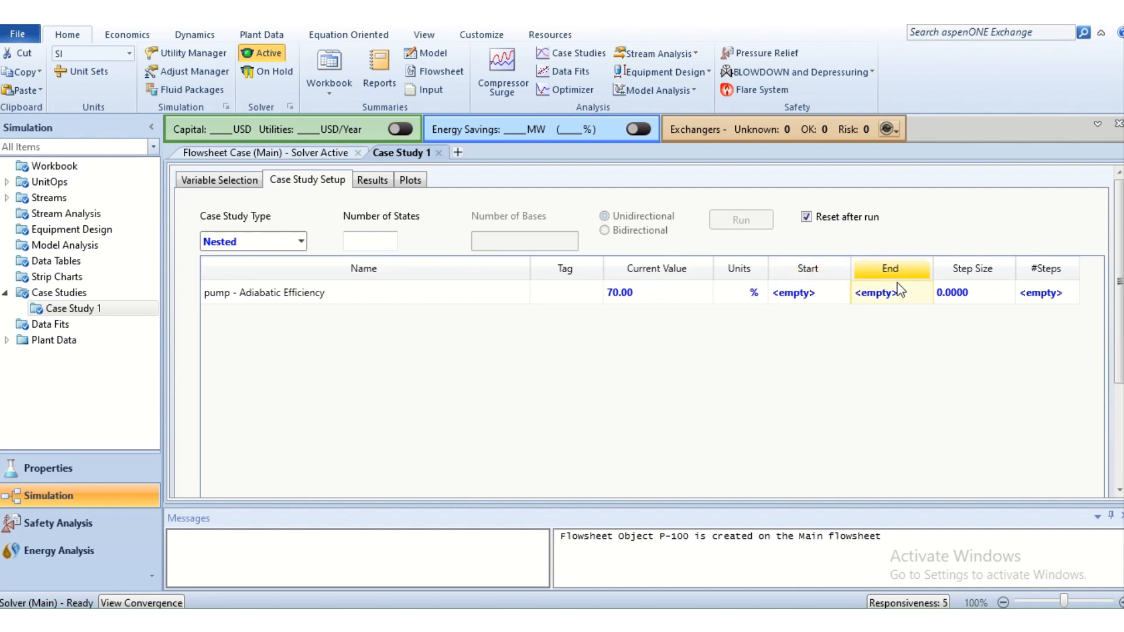
{"action": "type", "text": "70"}
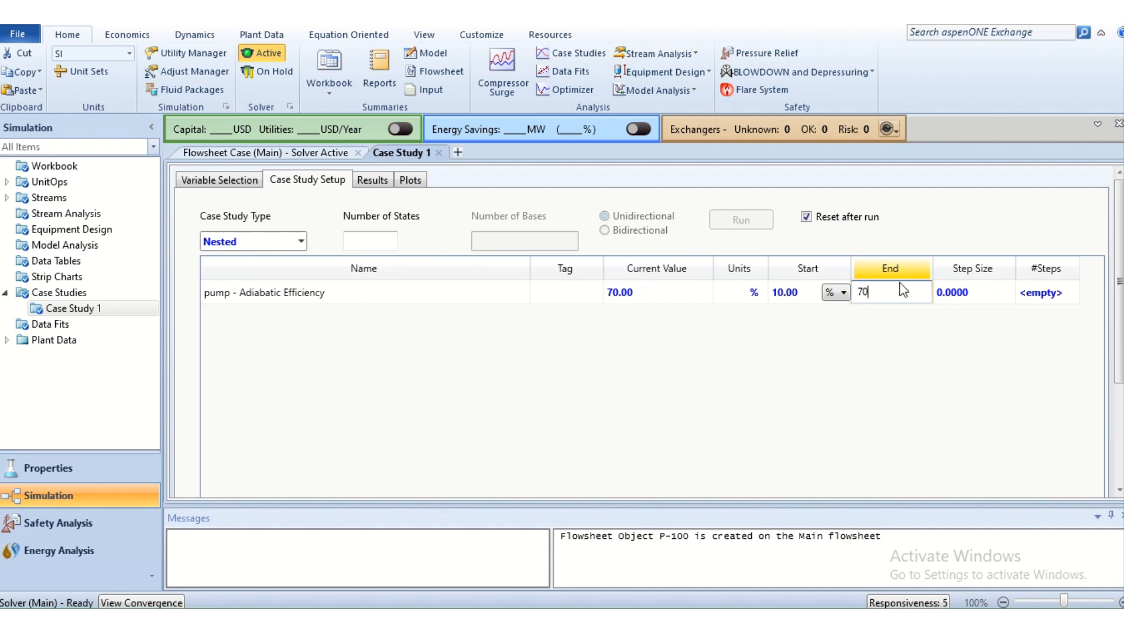
{"action": "left_click", "coordinate": [1008, 293]}
{"action": "type", "text": "10"}
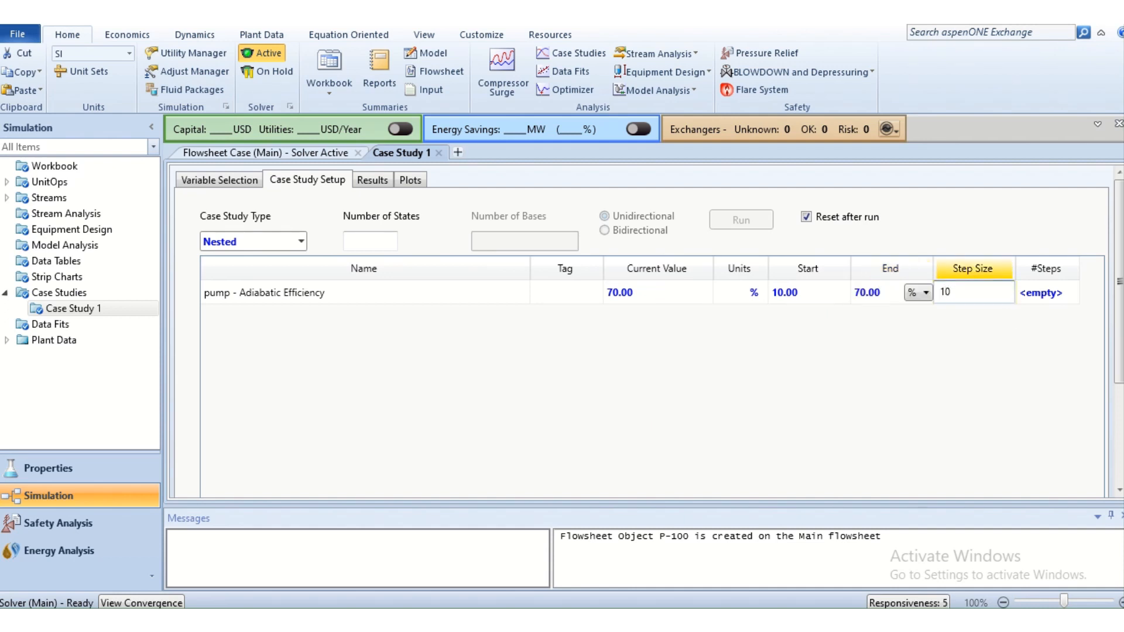
{"action": "key", "text": "Return"}
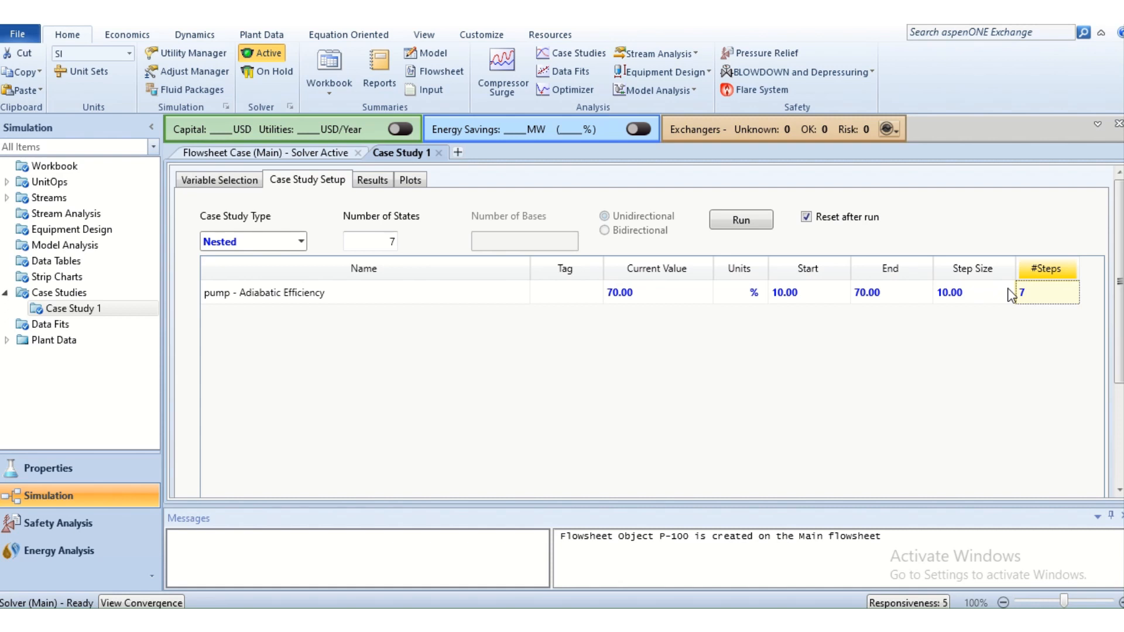
Run the case study and review the duty power for each efficiency in the results table.
{"action": "left_click", "coordinate": [744, 220]}
{"action": "left_click", "coordinate": [385, 182]}
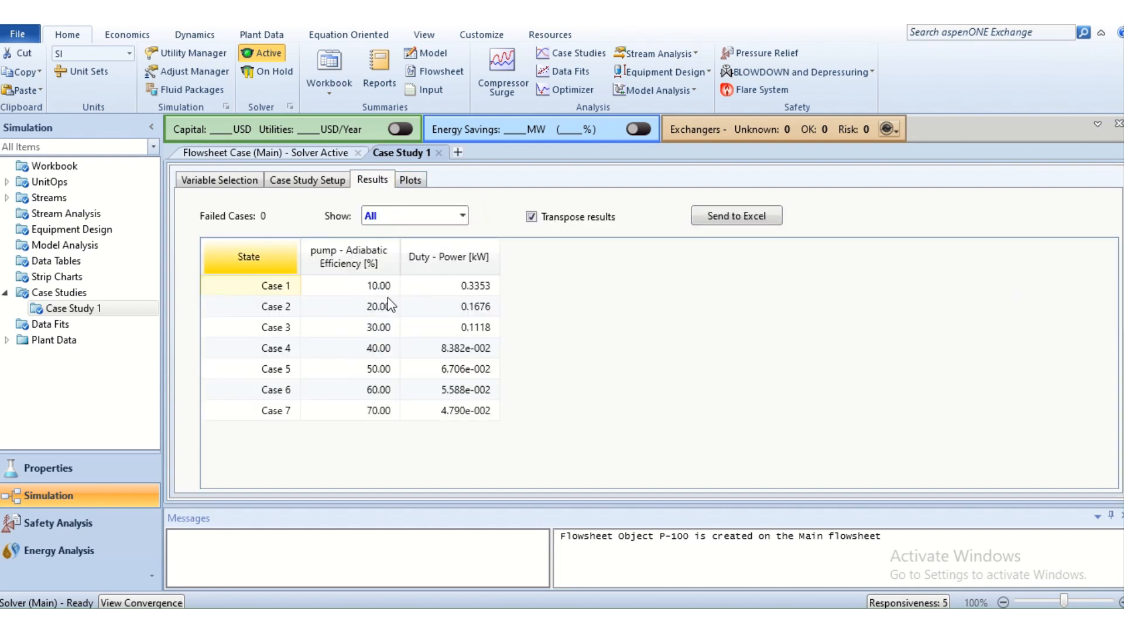
{"action": "mouse_move", "coordinate": [410, 290]}
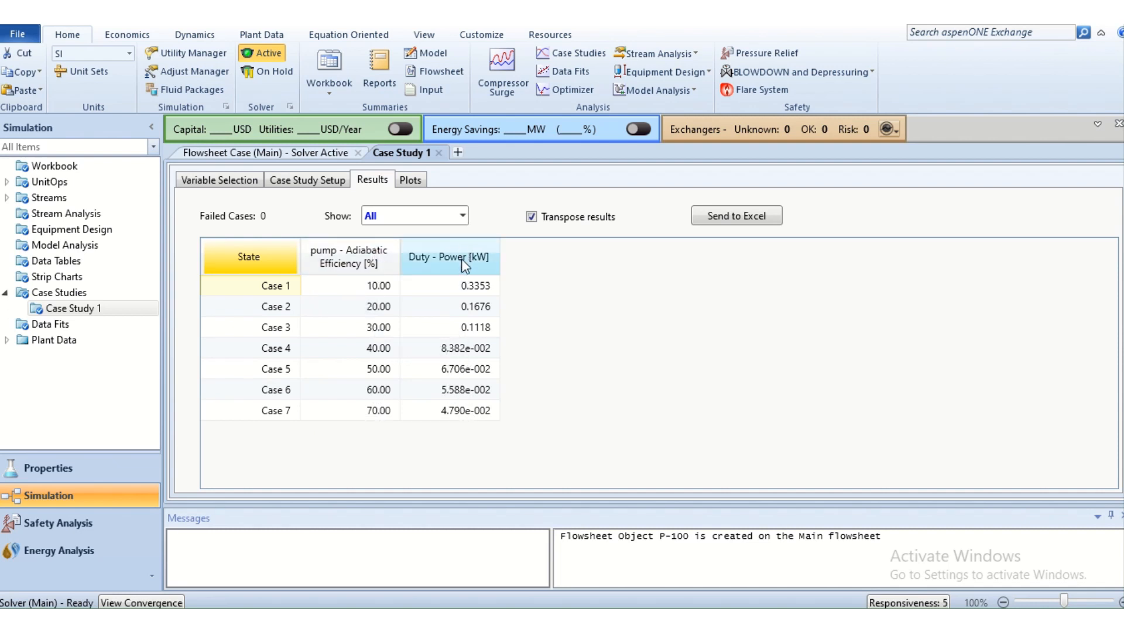
Plot duty power against adiabatic efficiency with Case 1 as the base case and examine the curve.
{"action": "left_click", "coordinate": [419, 181]}
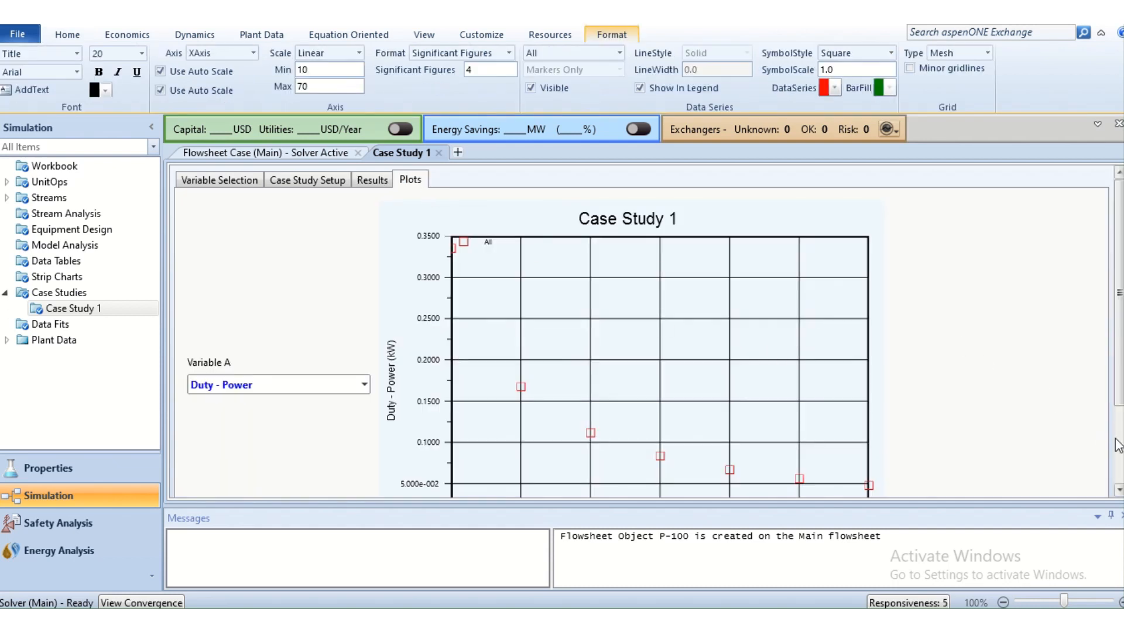
{"action": "scroll", "coordinate": [1118, 445], "scroll_direction": "down", "scroll_amount": 2}
{"action": "left_click", "coordinate": [928, 475]}
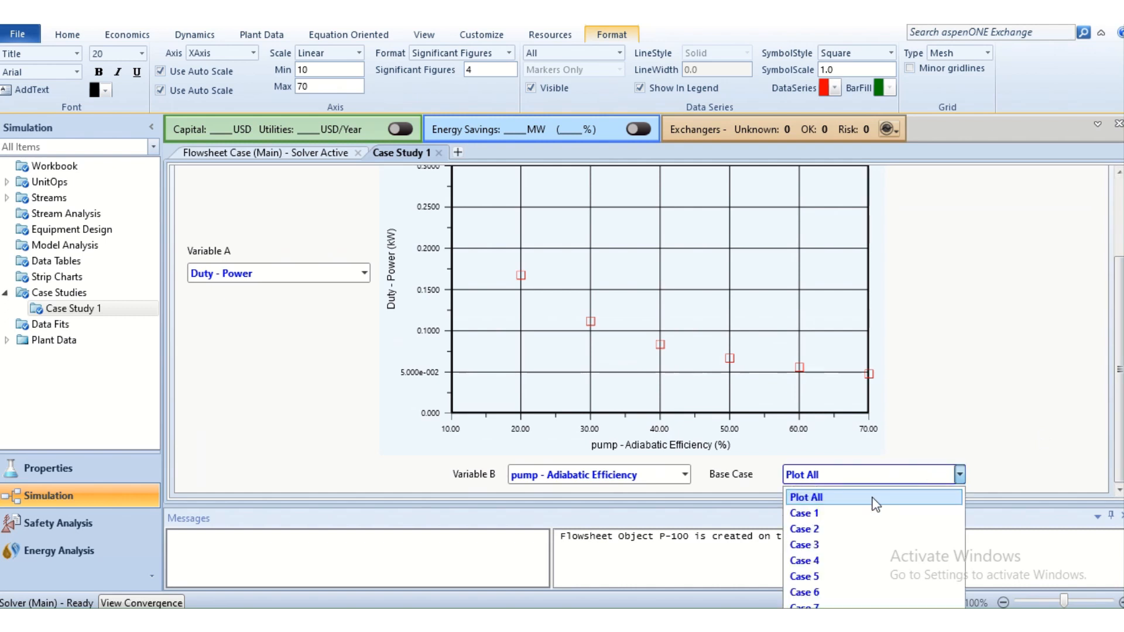
{"action": "left_click", "coordinate": [871, 511]}
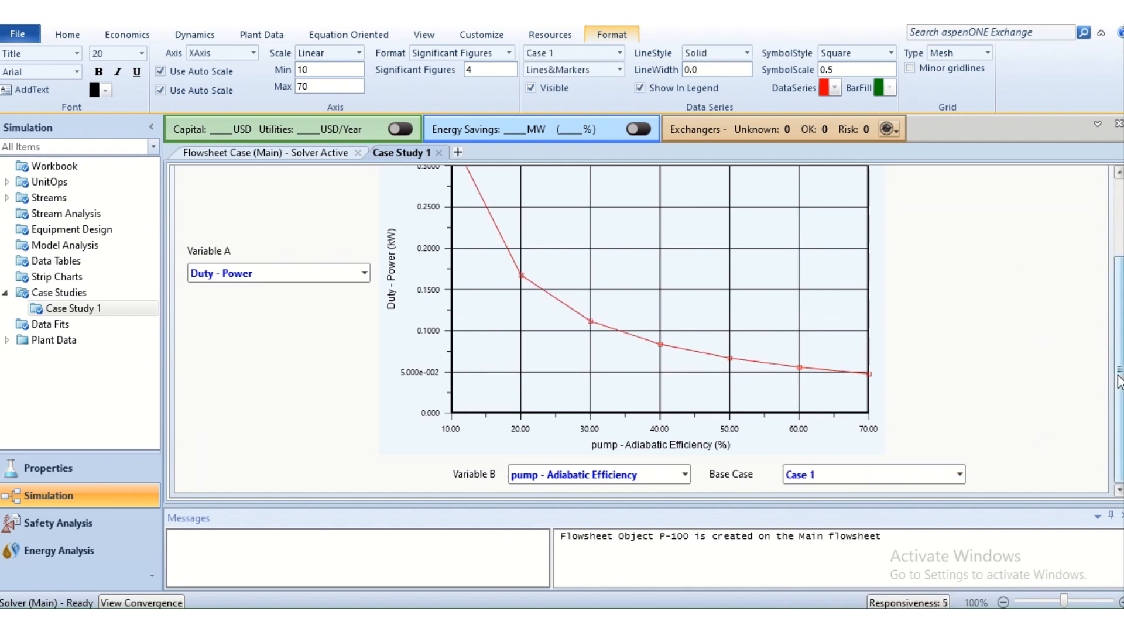
{"action": "left_click_drag", "start_coordinate": [1119, 380], "coordinate": [1119, 348]}
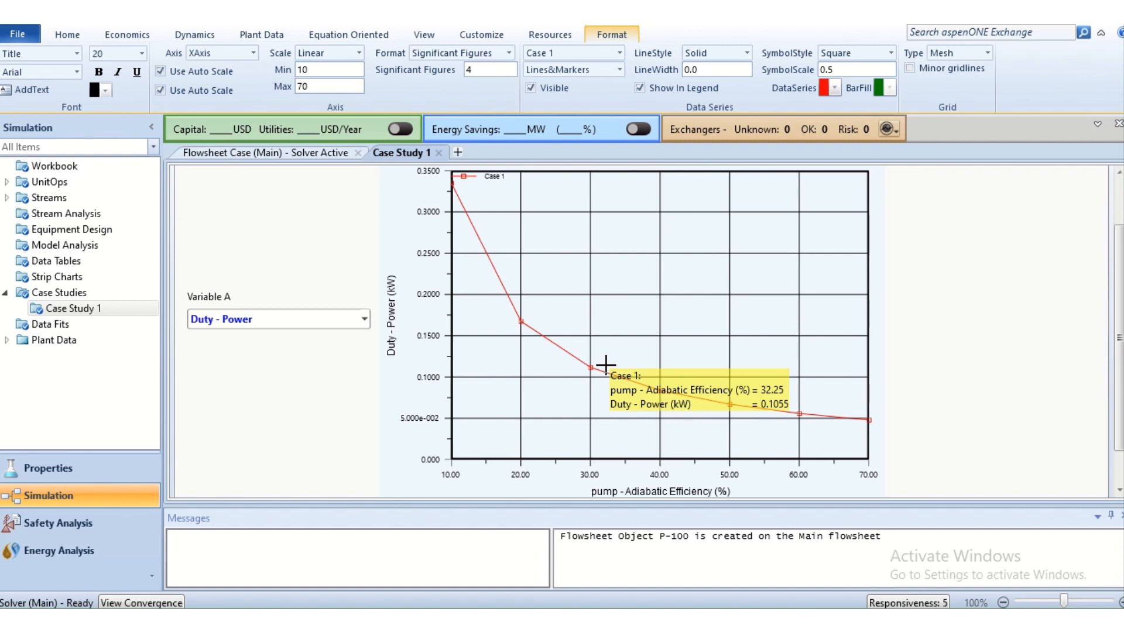
{"action": "scroll", "coordinate": [433, 443], "scroll_direction": "up", "scroll_amount": 2}
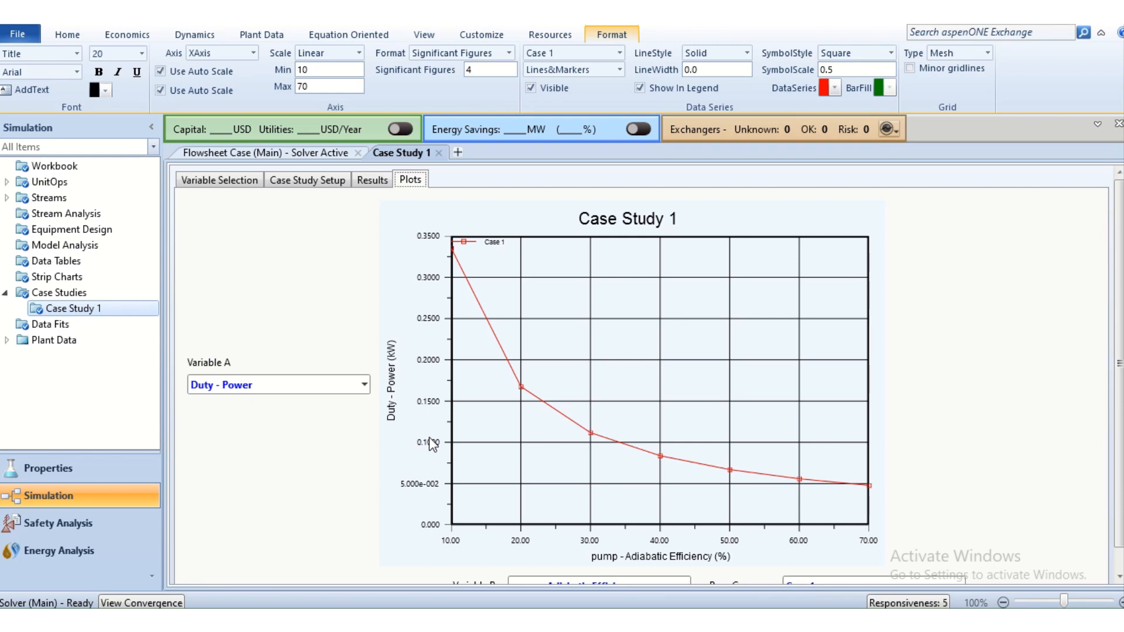
Add a second case study and check which variables Case Study 1 uses before returning to the new study.
{"action": "left_click", "coordinate": [1119, 567]}
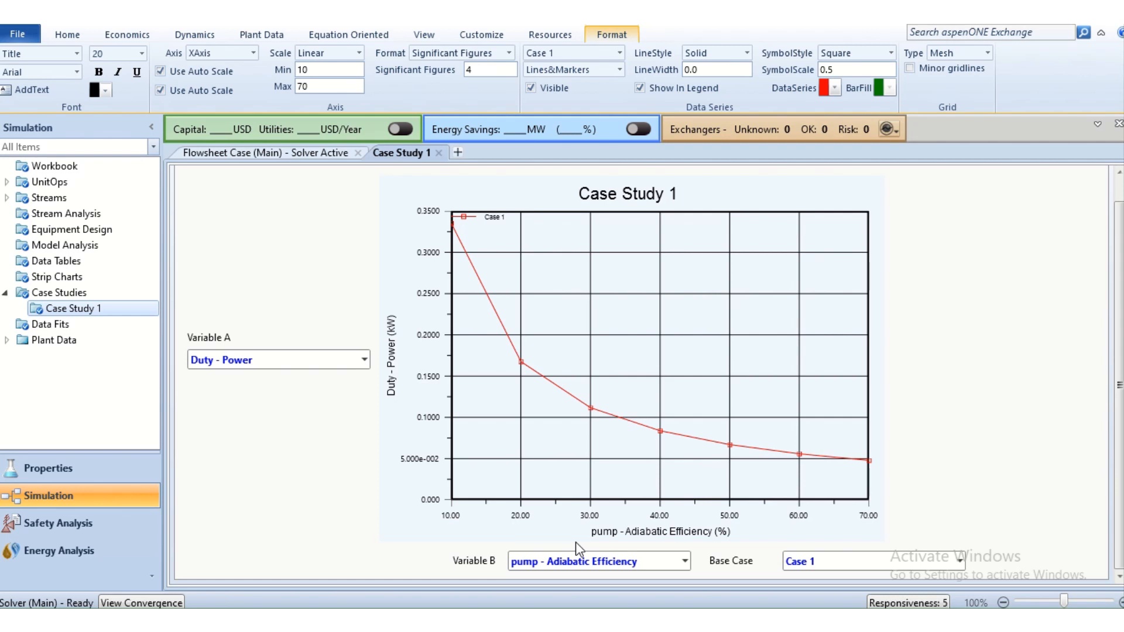
{"action": "double_click", "coordinate": [52, 293]}
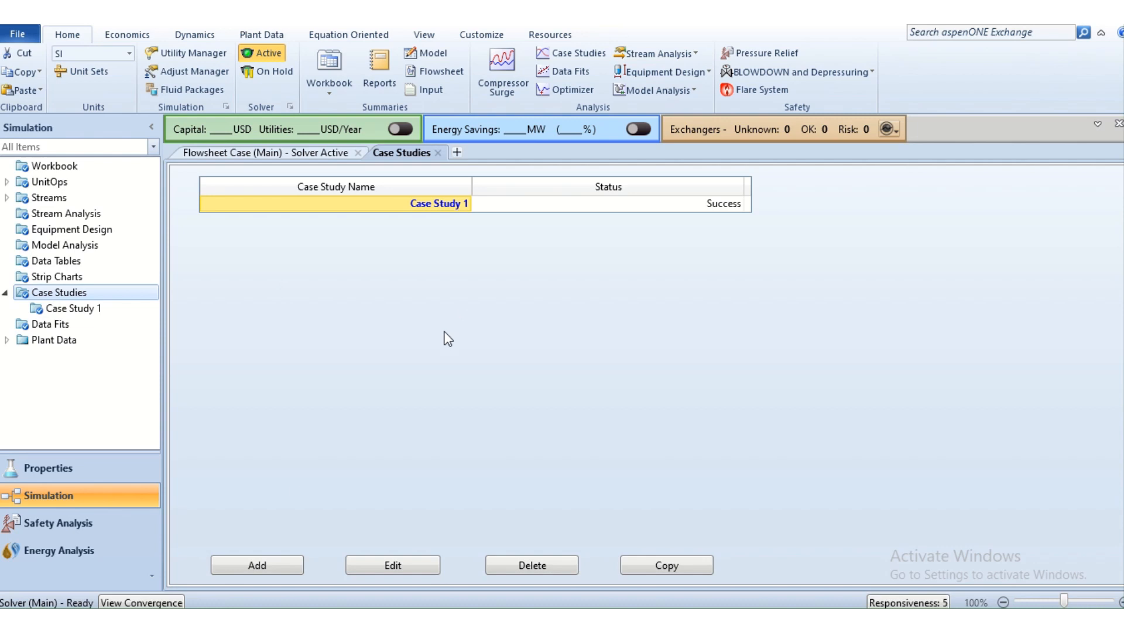
{"action": "left_click", "coordinate": [262, 568]}
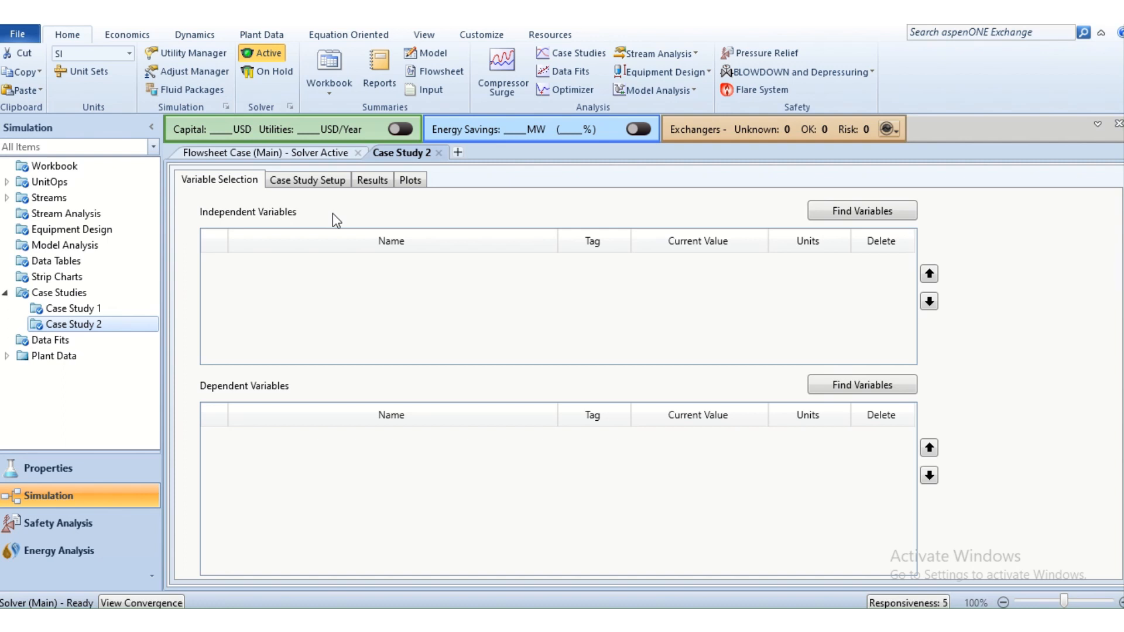
{"action": "left_click", "coordinate": [103, 307]}
{"action": "left_click", "coordinate": [201, 182]}
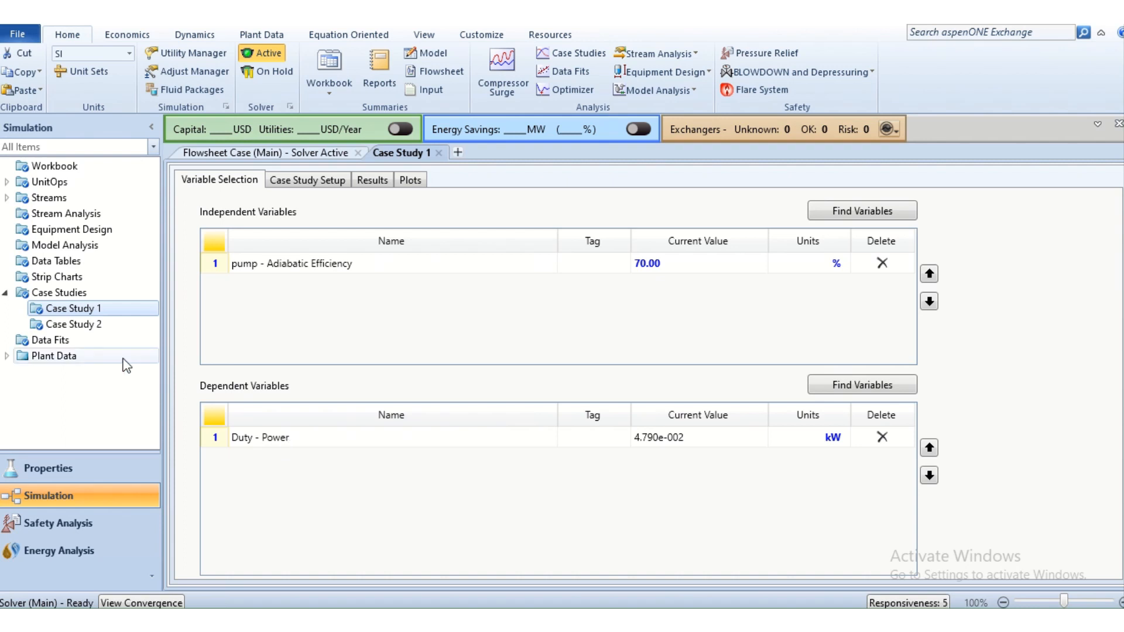
{"action": "left_click", "coordinate": [121, 327]}
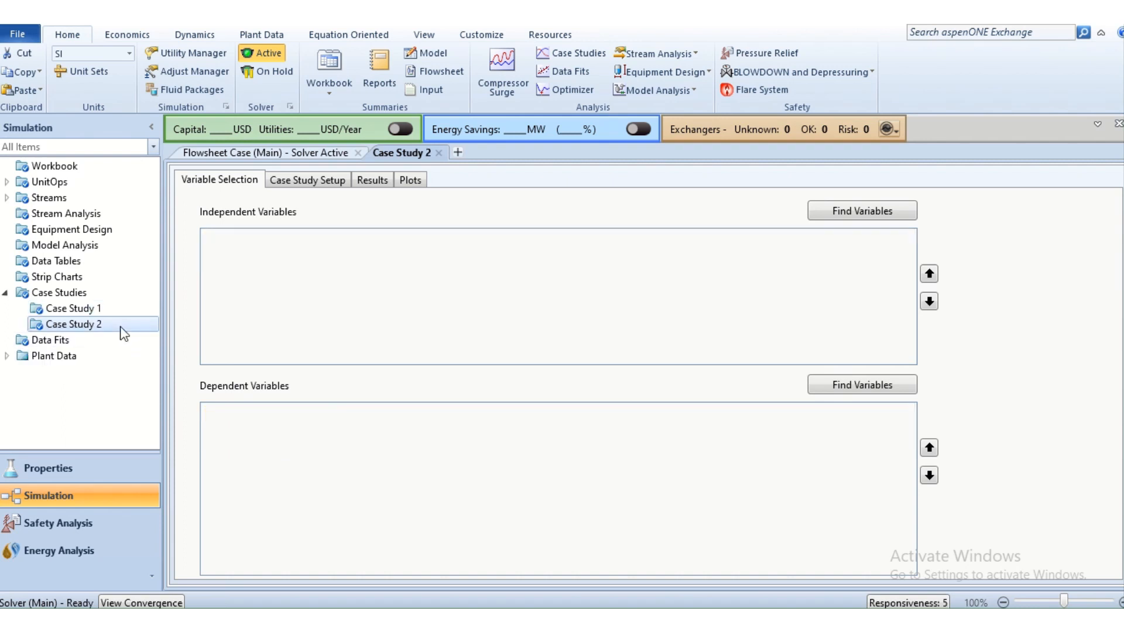
Add the Pressure of the water out stream as the independent variable of Case Study 2.
{"action": "left_click", "coordinate": [861, 212]}
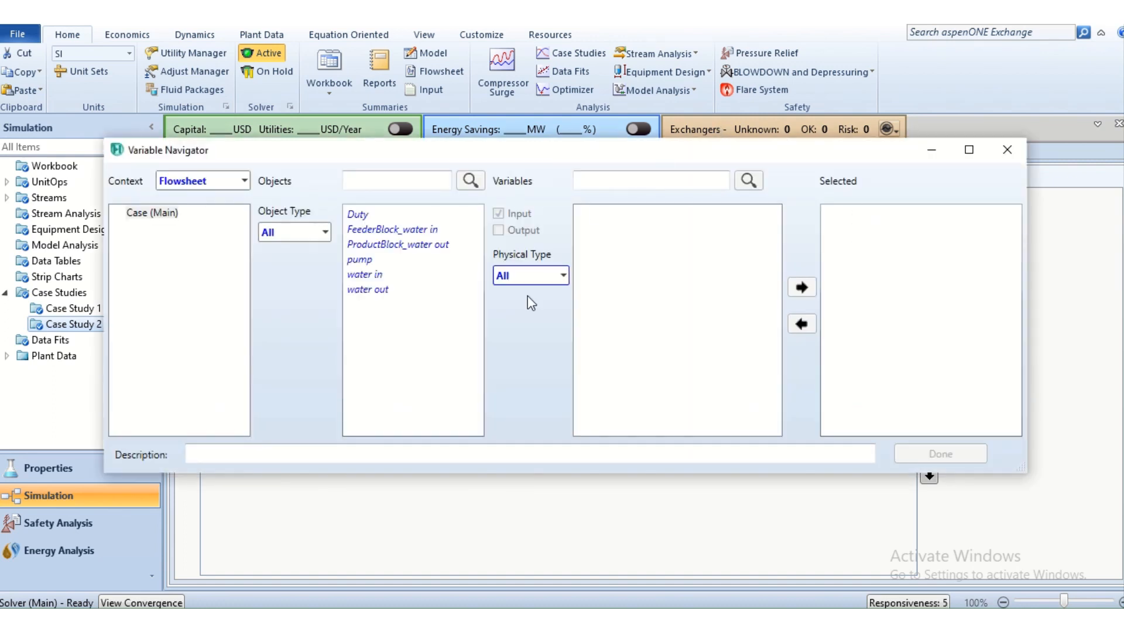
{"action": "left_click", "coordinate": [370, 292]}
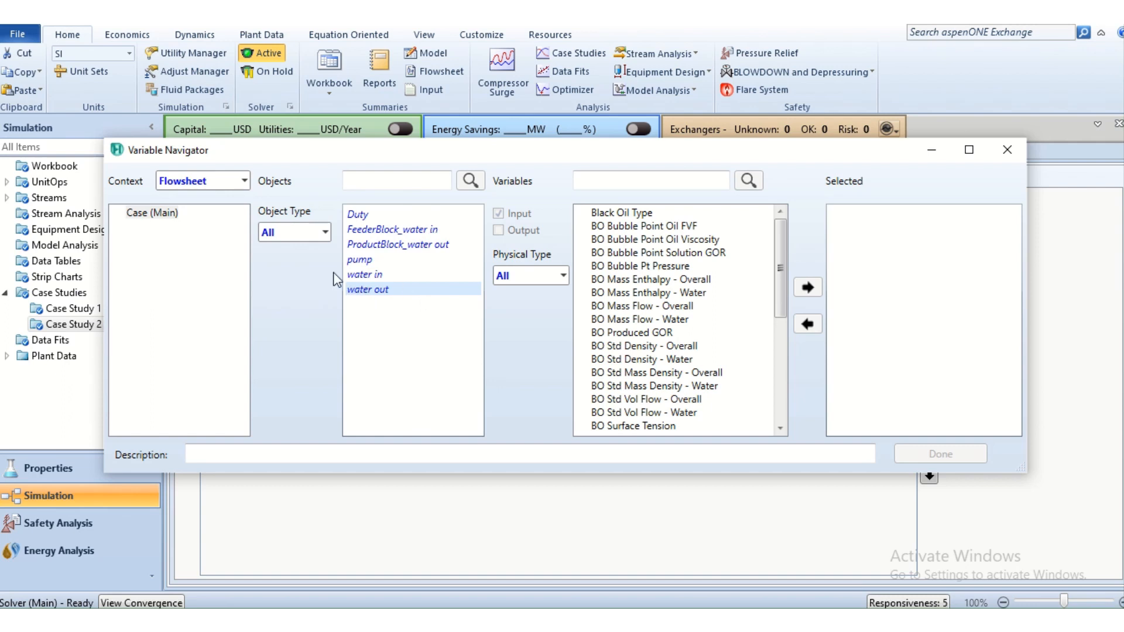
{"action": "left_click", "coordinate": [632, 177]}
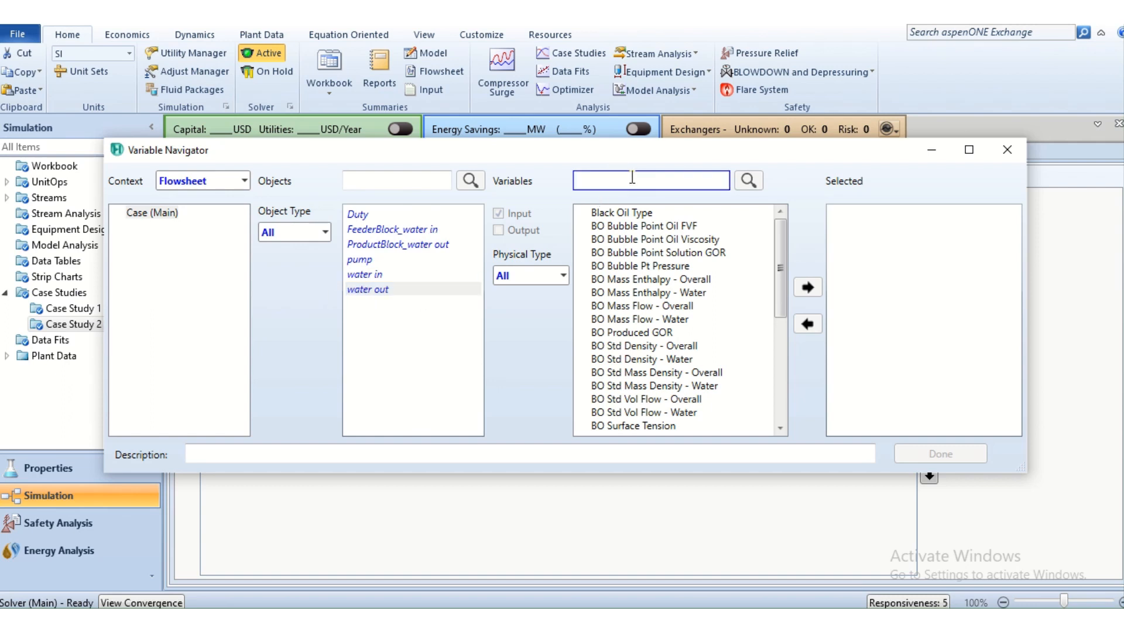
{"action": "type", "text": "pes"}
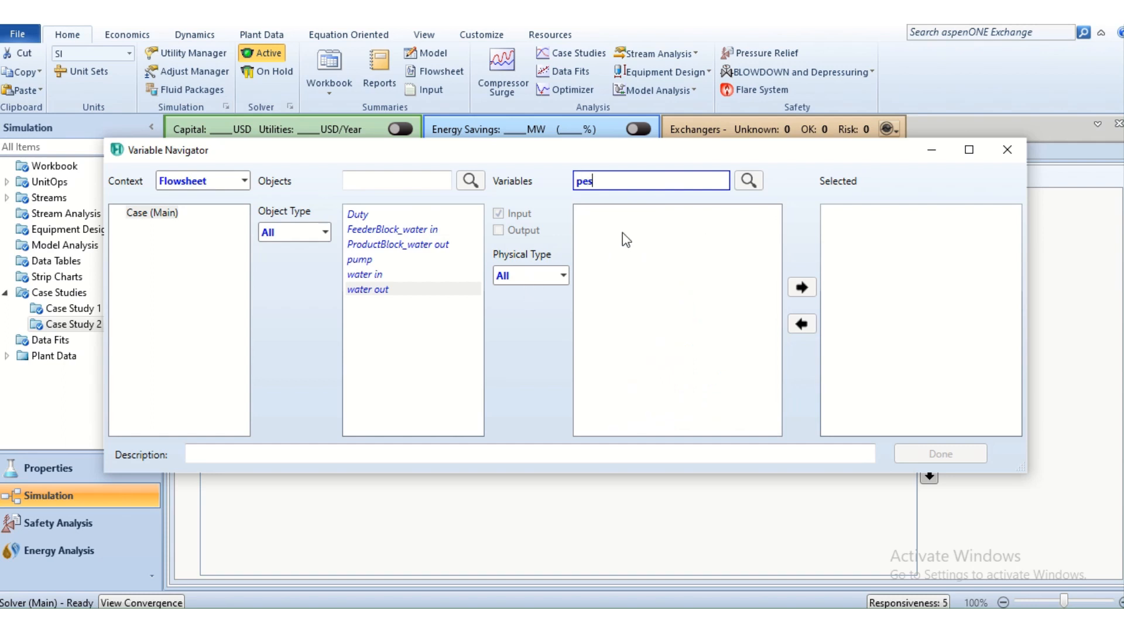
{"action": "key", "text": "BackSpace"}
{"action": "key", "text": "BackSpace"}
{"action": "type", "text": "res"}
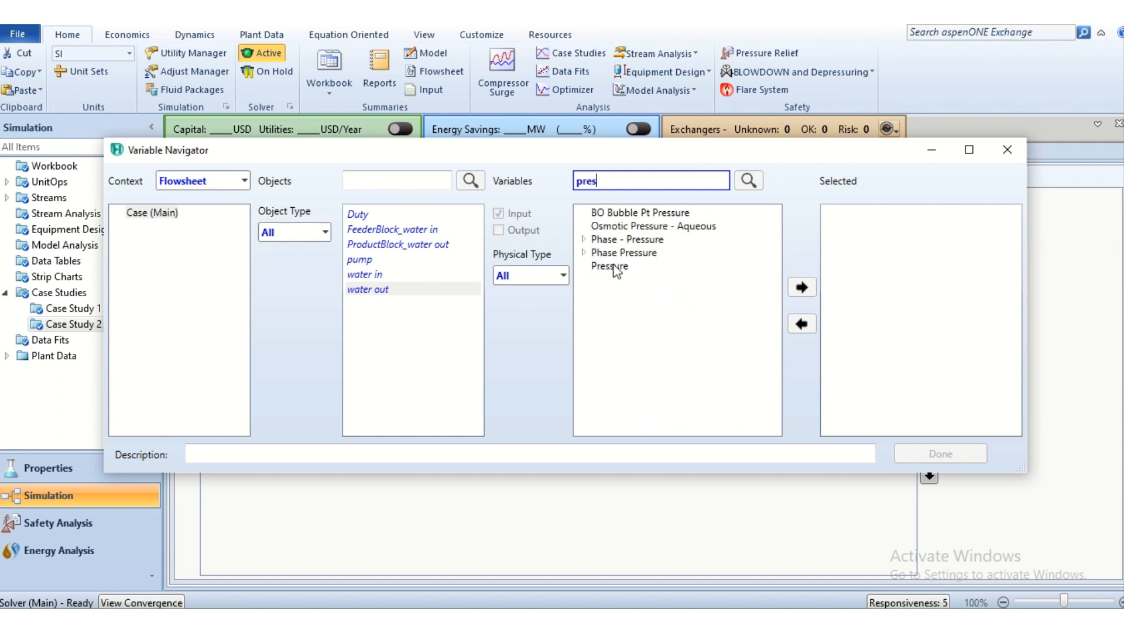
{"action": "left_click", "coordinate": [614, 269]}
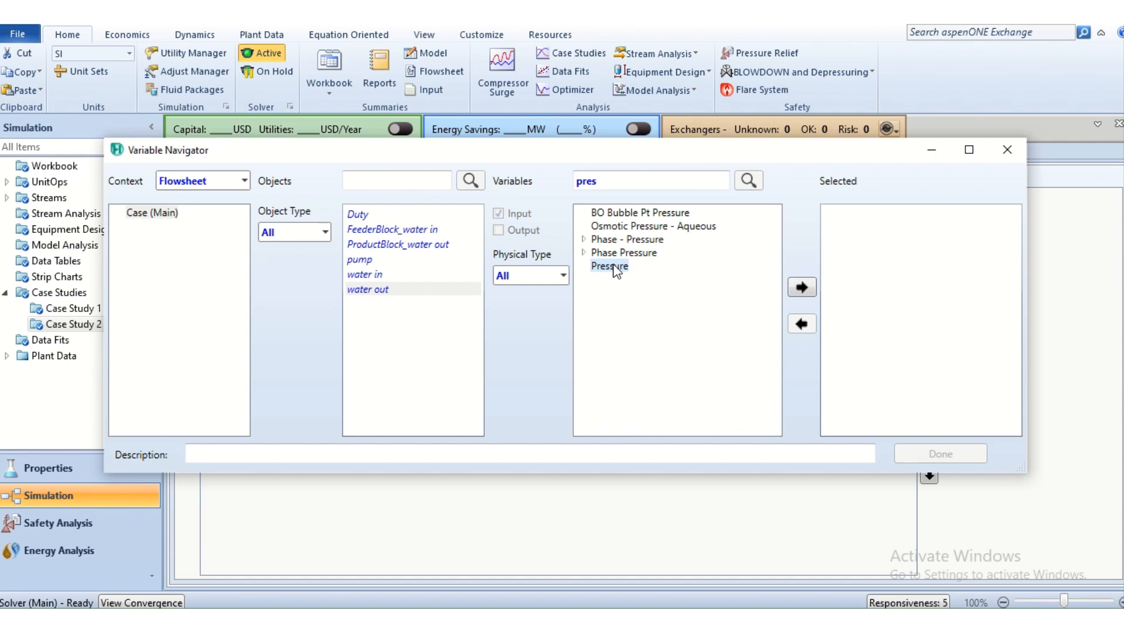
{"action": "left_click", "coordinate": [802, 287]}
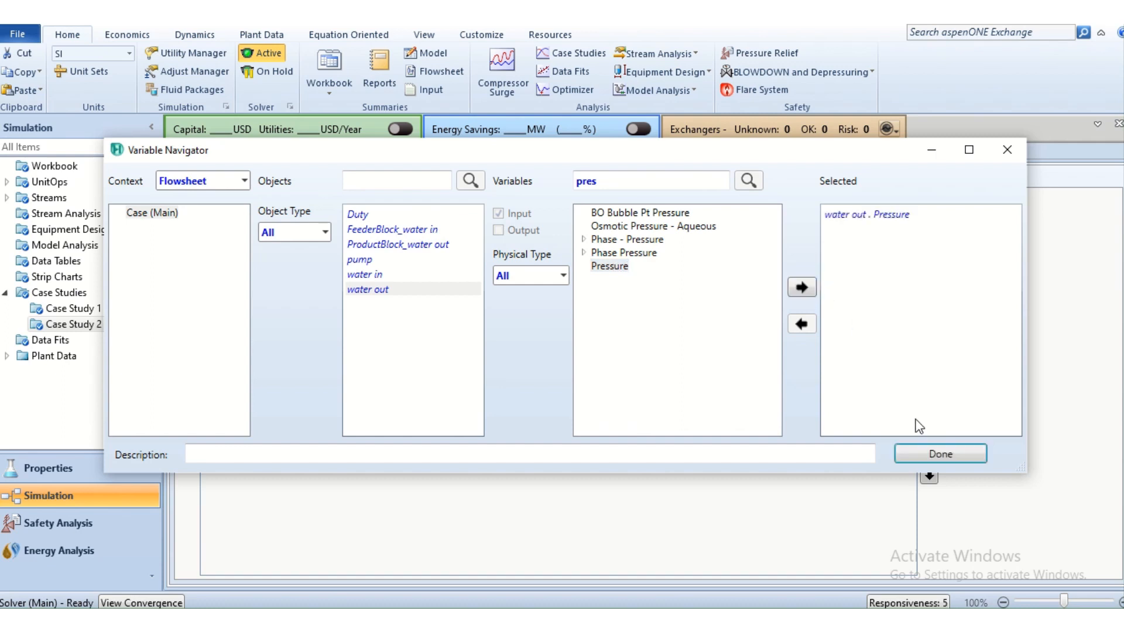
{"action": "left_click", "coordinate": [931, 456]}
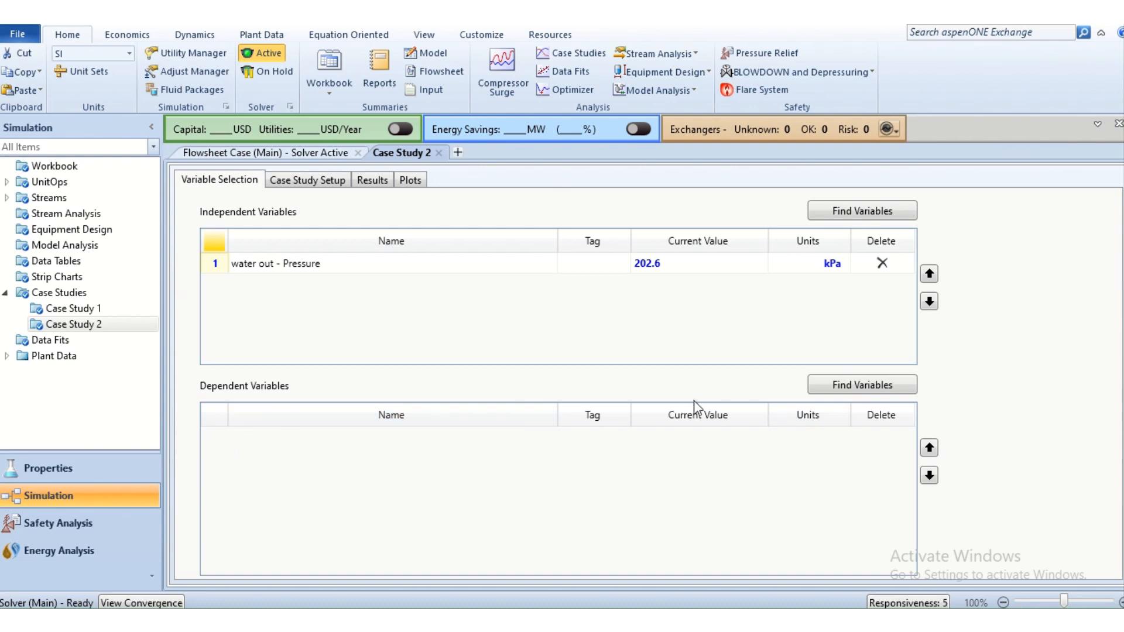
Add the Power of the Duty energy stream as the dependent variable of Case Study 2.
{"action": "left_click", "coordinate": [847, 385]}
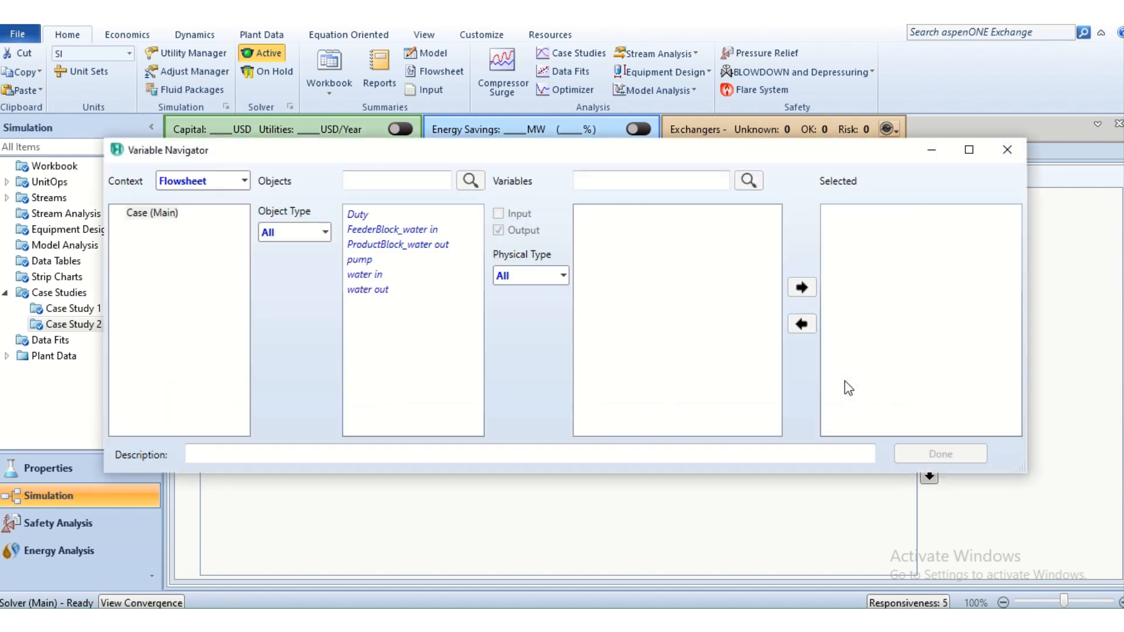
{"action": "left_click", "coordinate": [364, 216]}
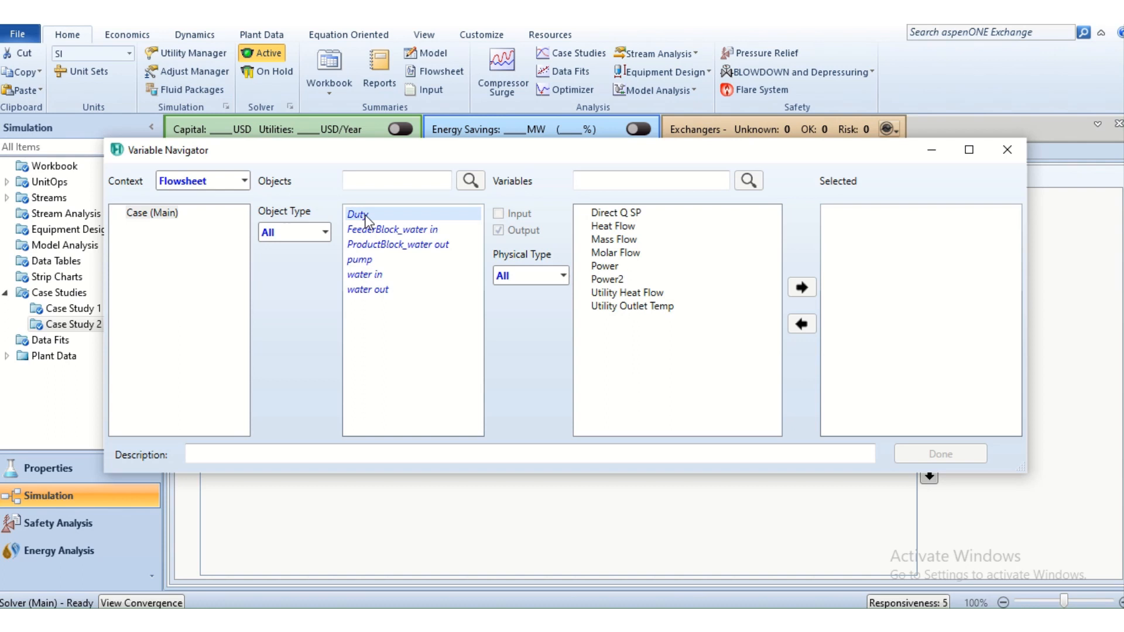
{"action": "left_click", "coordinate": [613, 268]}
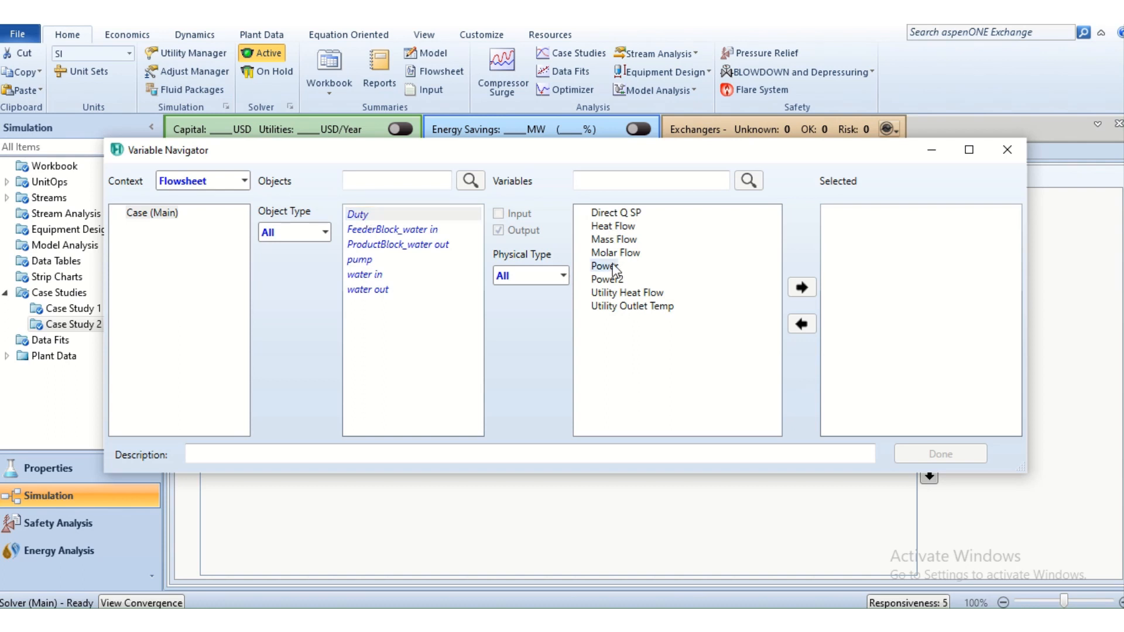
{"action": "left_click", "coordinate": [800, 288]}
{"action": "left_click", "coordinate": [975, 454]}
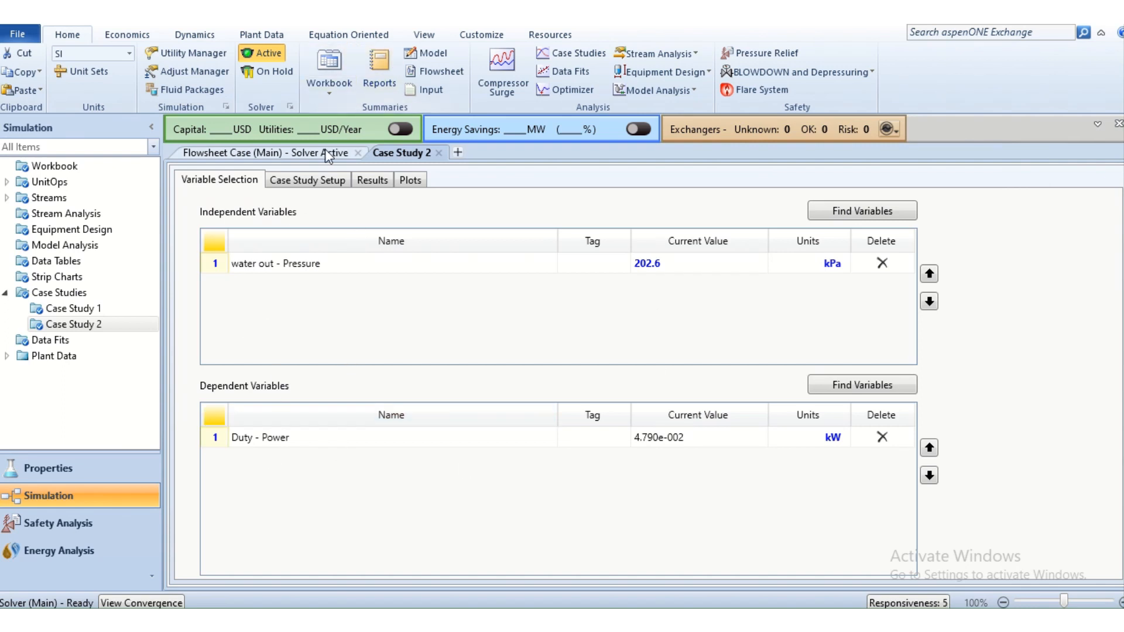
Set the water out pressure range in the case study setup to start at 101.3 kPa and end at 202.3 kPa.
{"action": "left_click", "coordinate": [305, 182]}
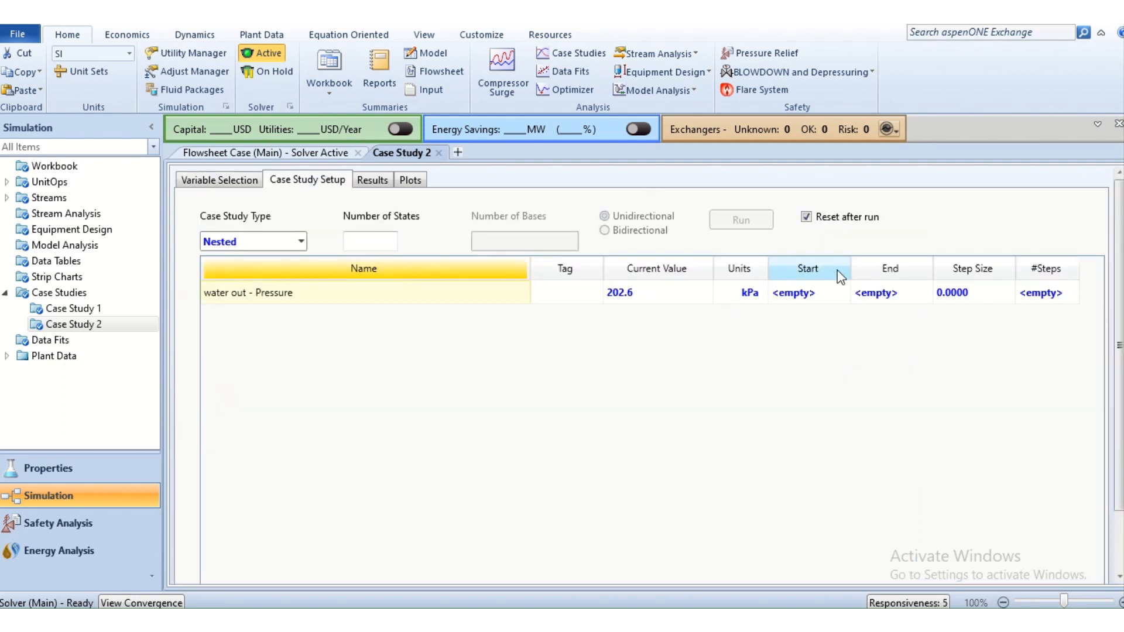
{"action": "left_click", "coordinate": [824, 296]}
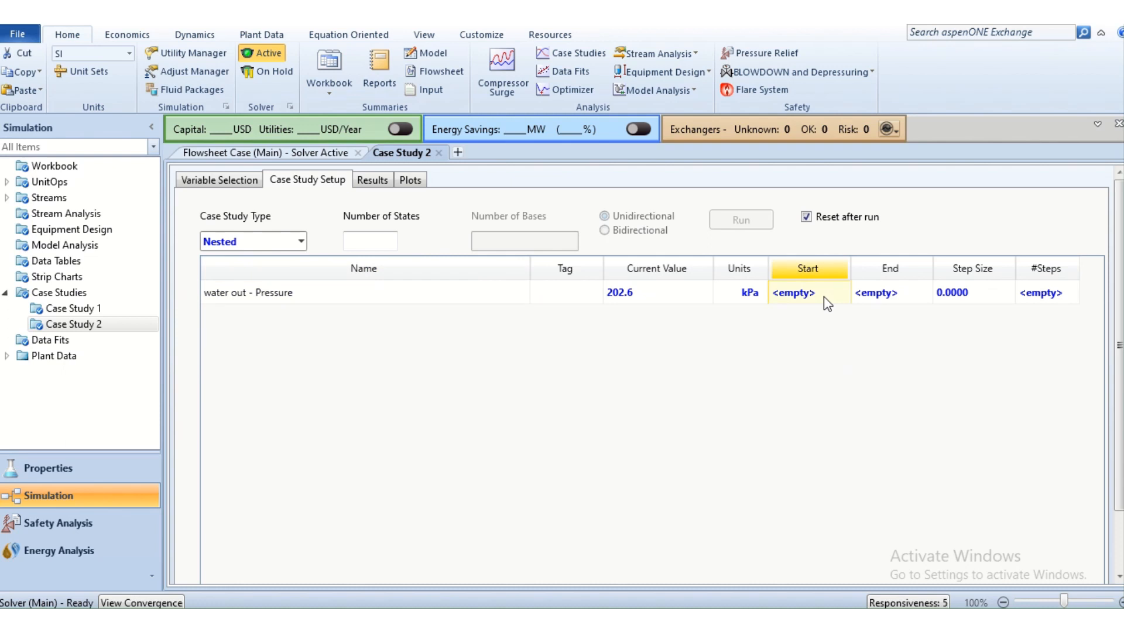
{"action": "type", "text": "101.3"}
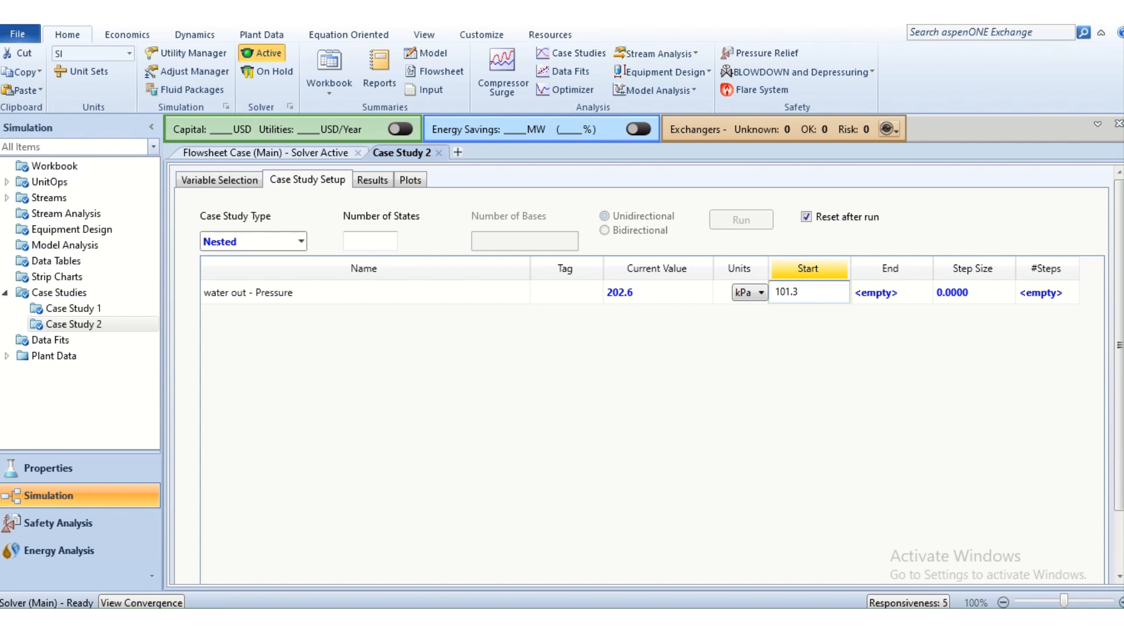
{"action": "left_click", "coordinate": [916, 291]}
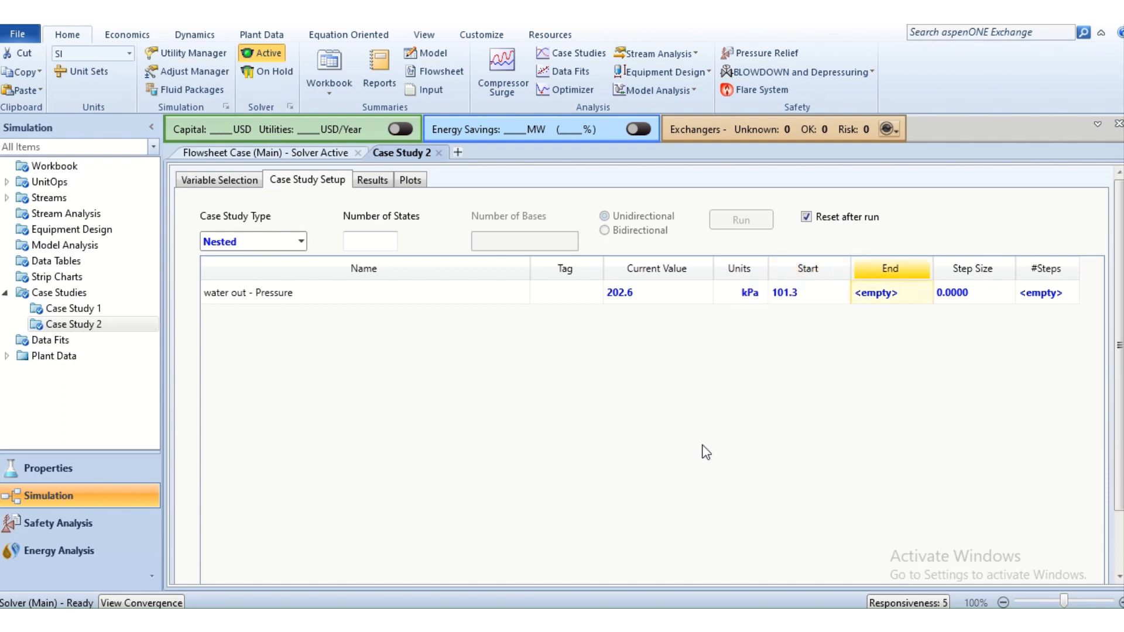
{"action": "type", "text": "2020"}
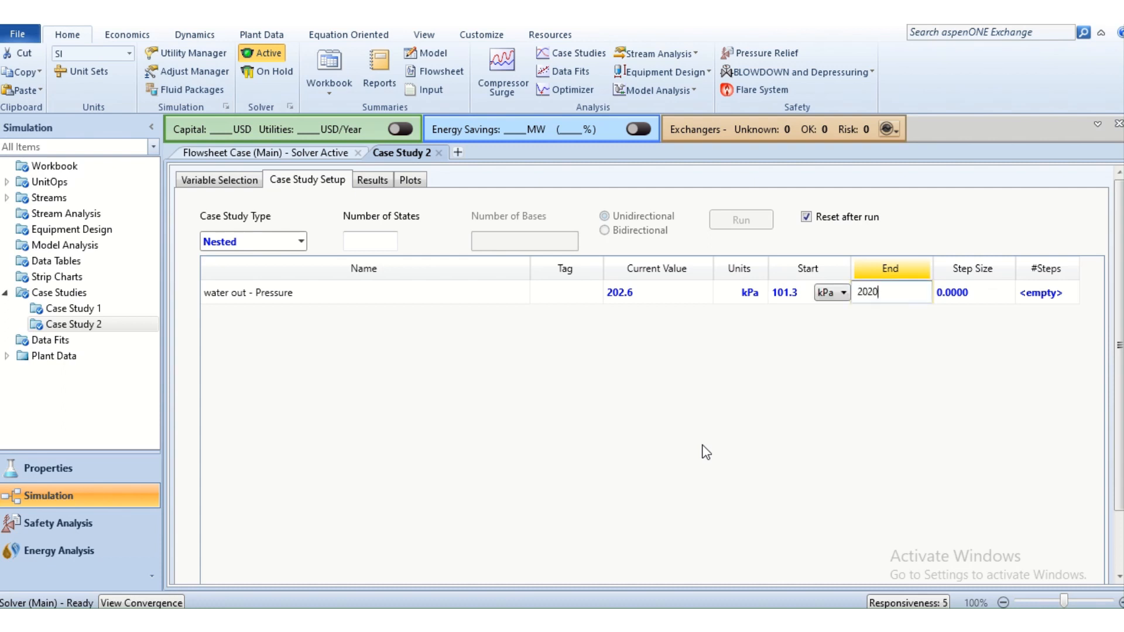
{"action": "key", "text": "BackSpace"}
{"action": "type", "text": ".3"}
{"action": "left_click", "coordinate": [788, 302]}
{"action": "left_click", "coordinate": [875, 300]}
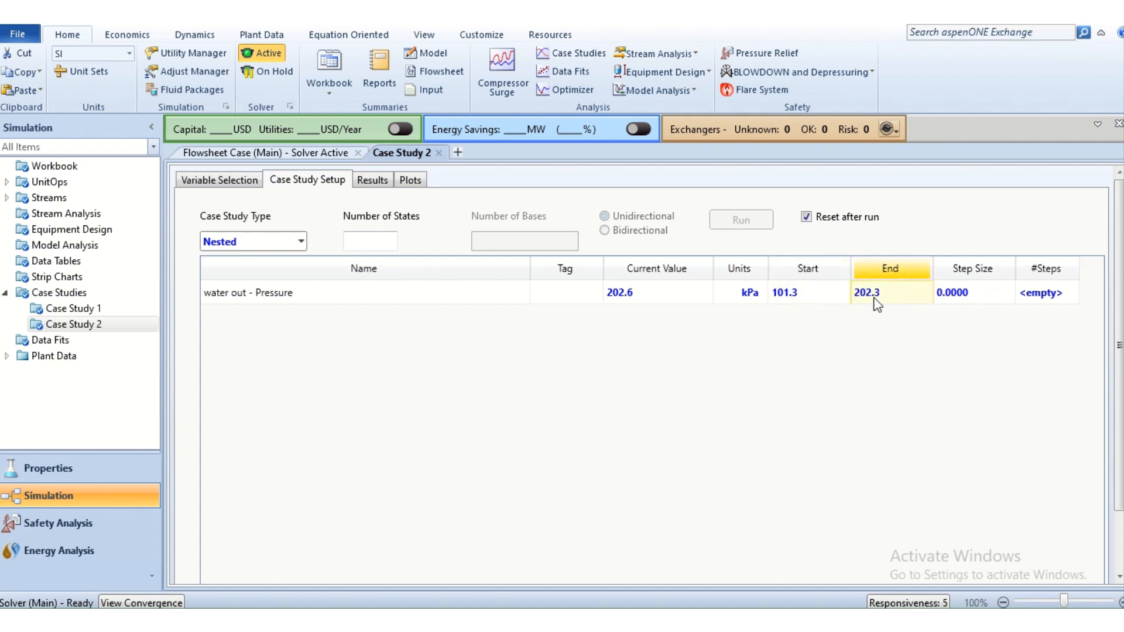
Set the step size of the water out pressure to 0.1 atm.
{"action": "left_click", "coordinate": [967, 291]}
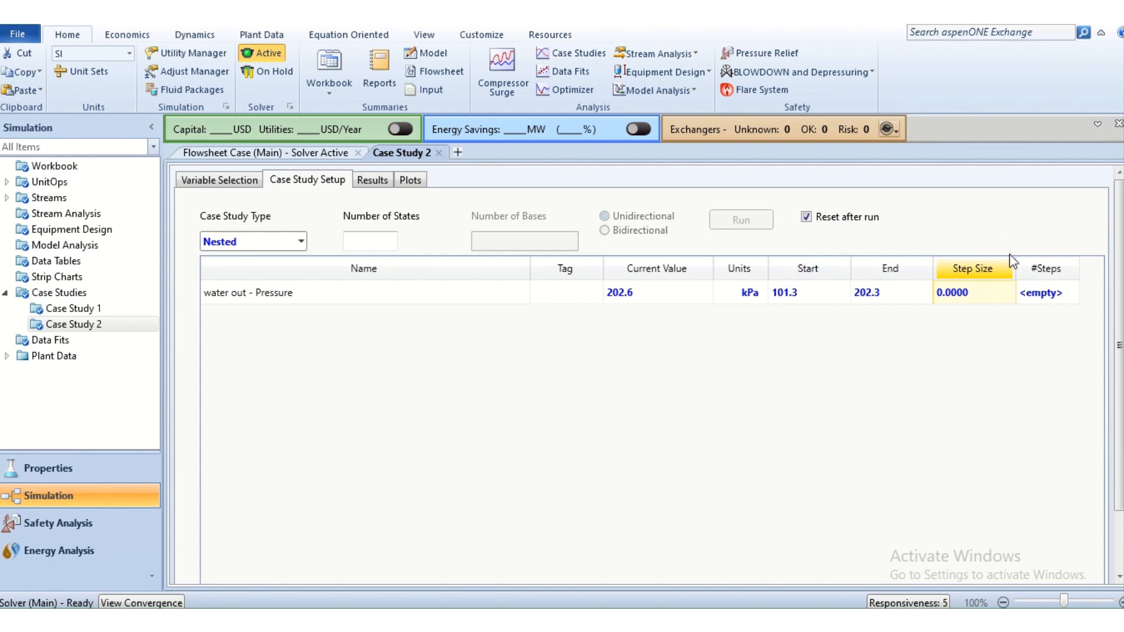
{"action": "left_click", "coordinate": [798, 293]}
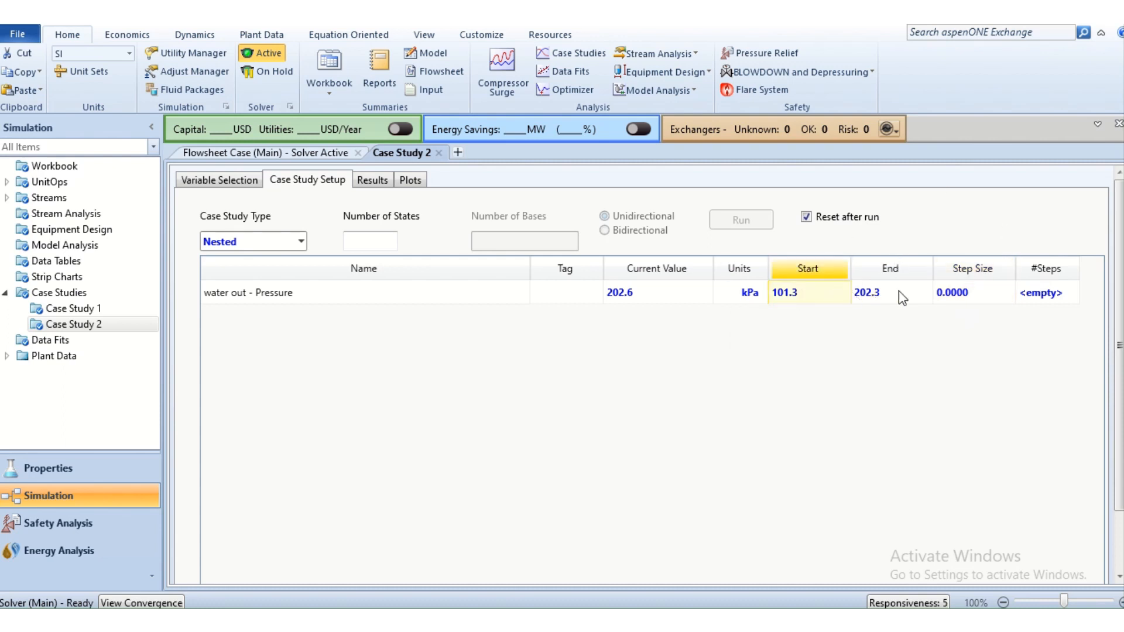
{"action": "left_click", "coordinate": [940, 298]}
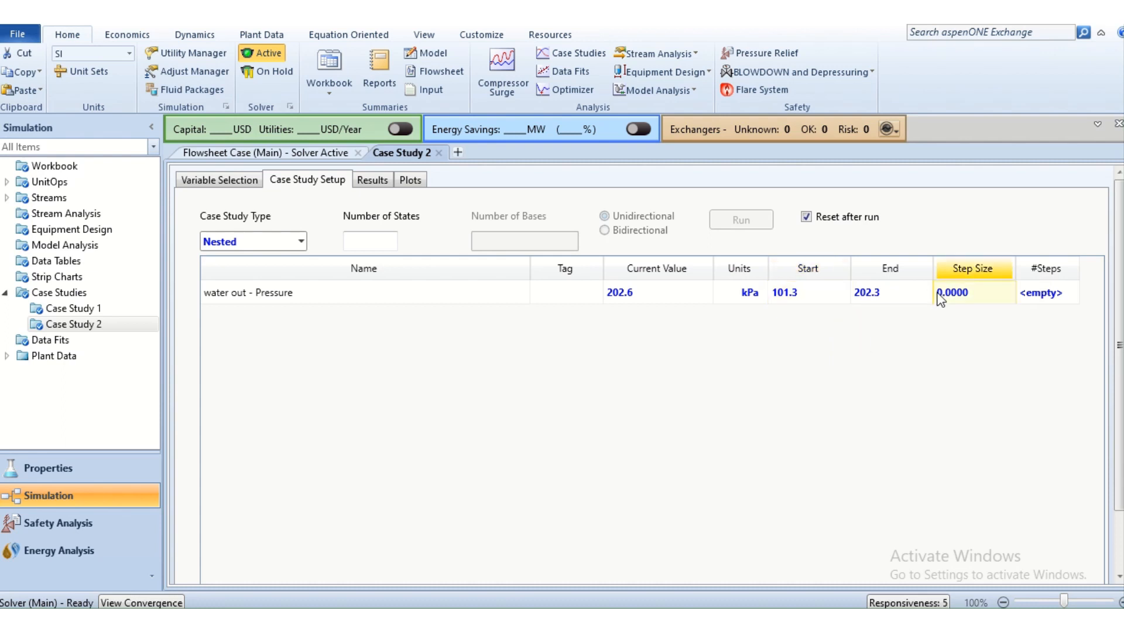
{"action": "type", "text": "10"}
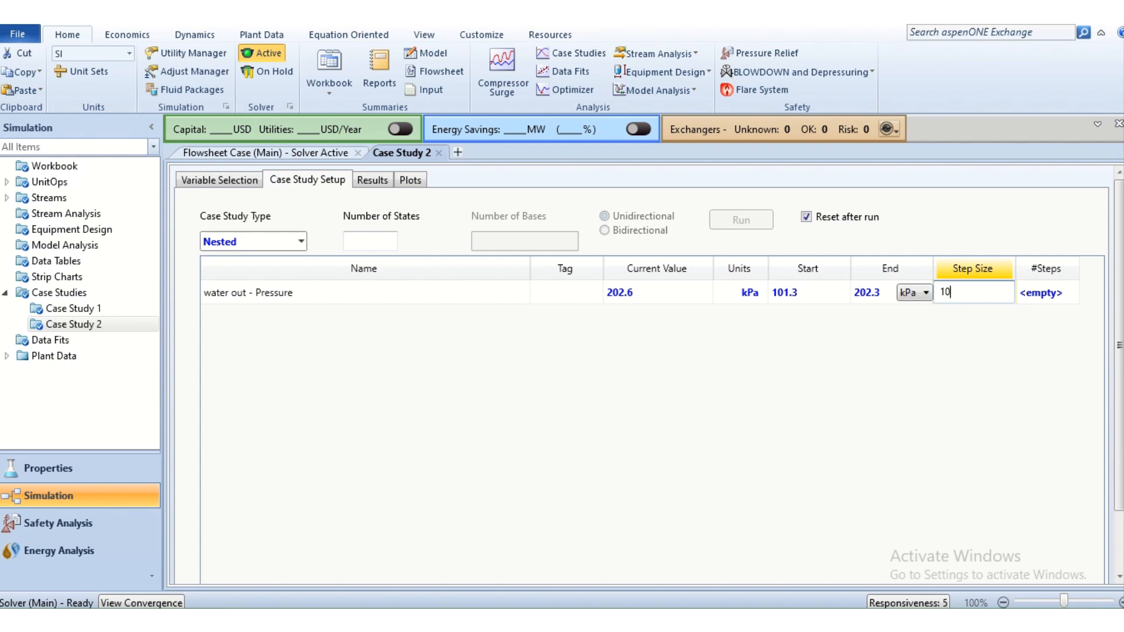
{"action": "key", "text": "BackSpace"}
{"action": "key", "text": "BackSpace"}
{"action": "type", "text": "0.1"}
{"action": "left_click", "coordinate": [931, 293]}
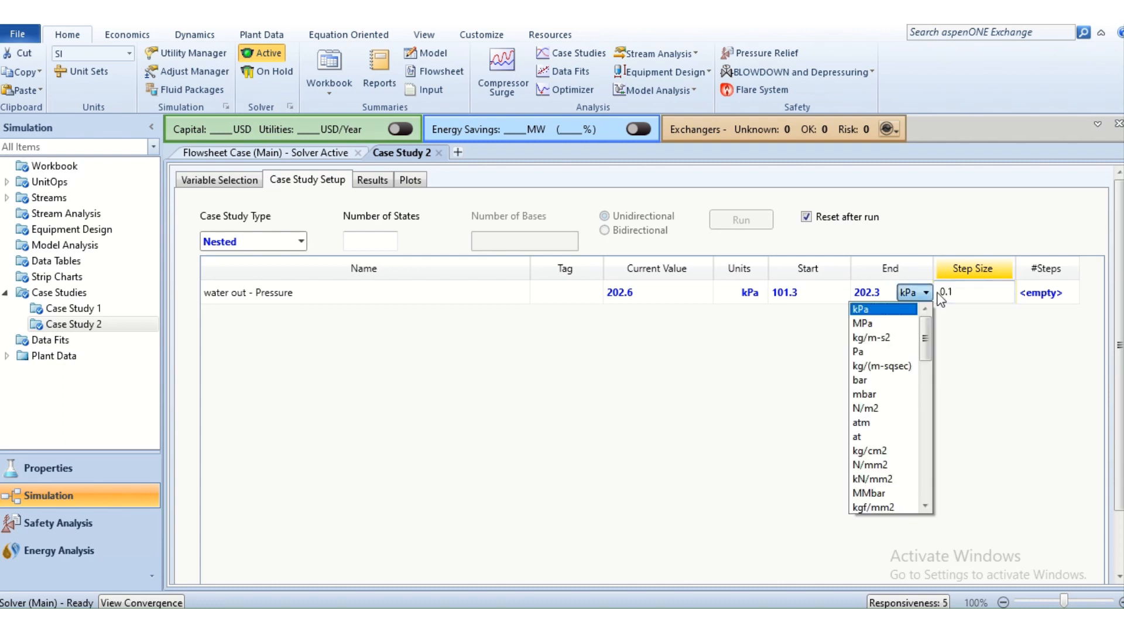
{"action": "key", "text": "a"}
{"action": "key", "text": "Return"}
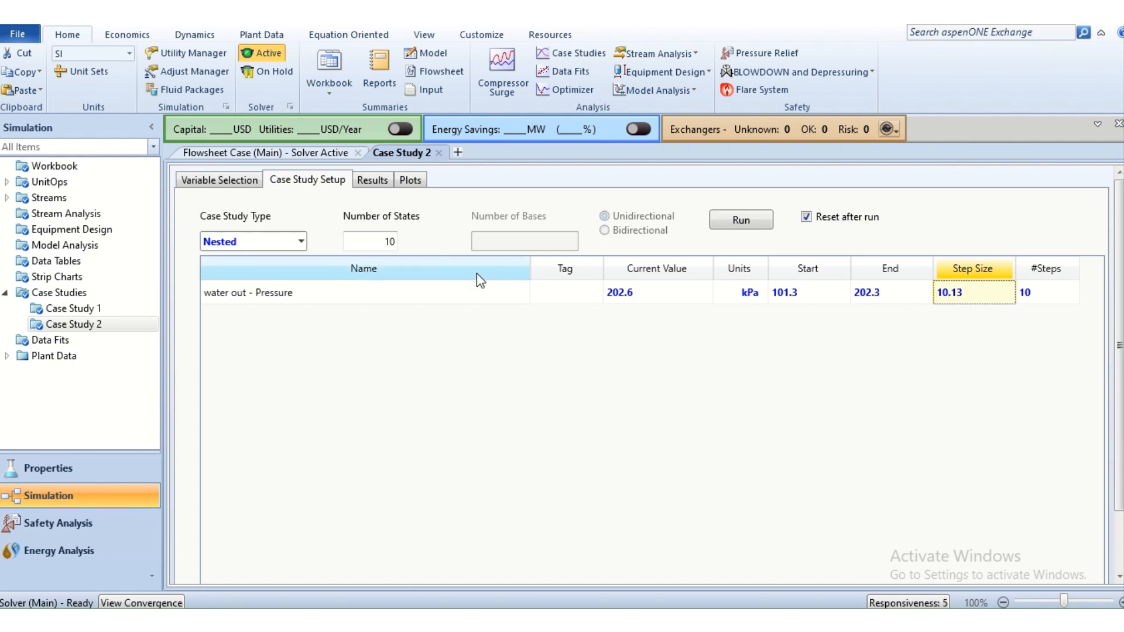
Run Case Study 2 and review the duty power for each outlet pressure in the results table.
{"action": "left_click", "coordinate": [742, 227]}
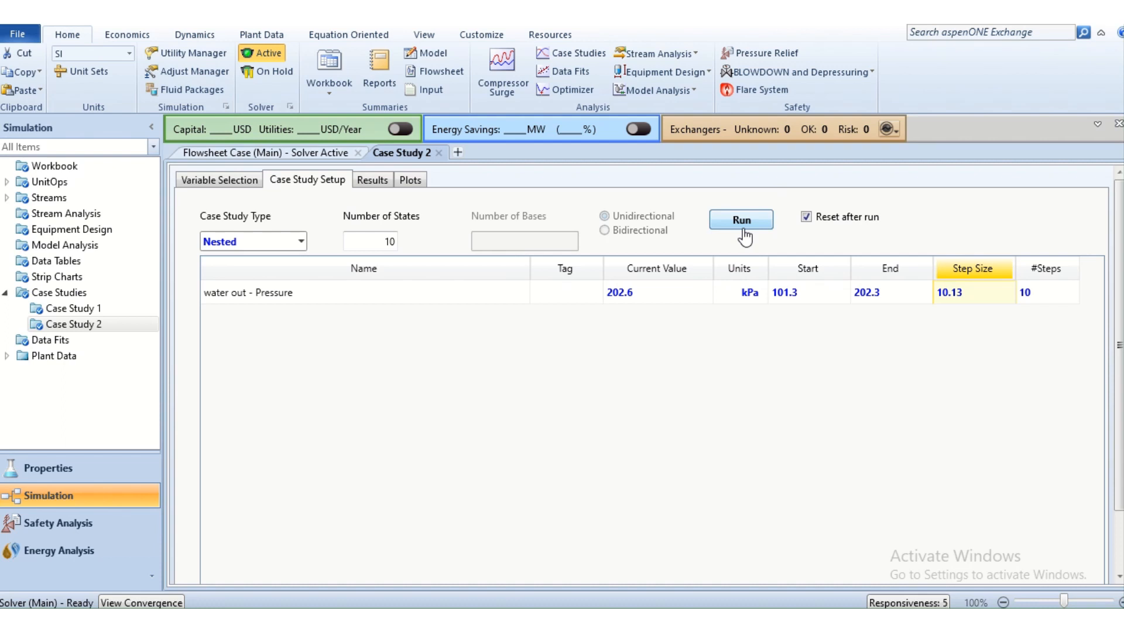
{"action": "left_click", "coordinate": [372, 181]}
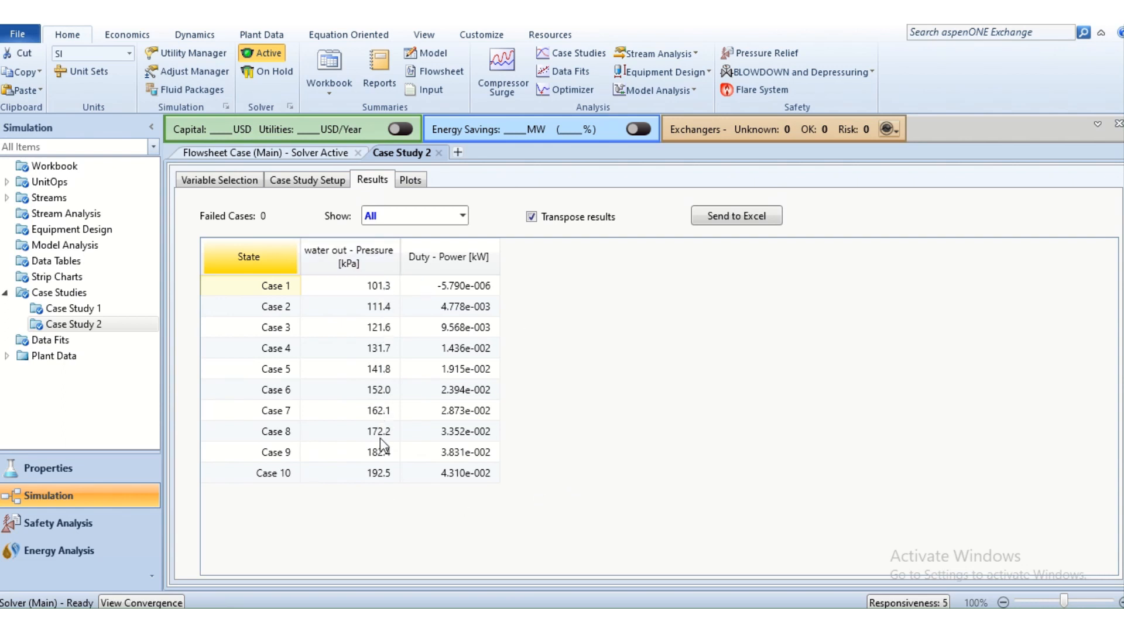
{"action": "mouse_move", "coordinate": [380, 440]}
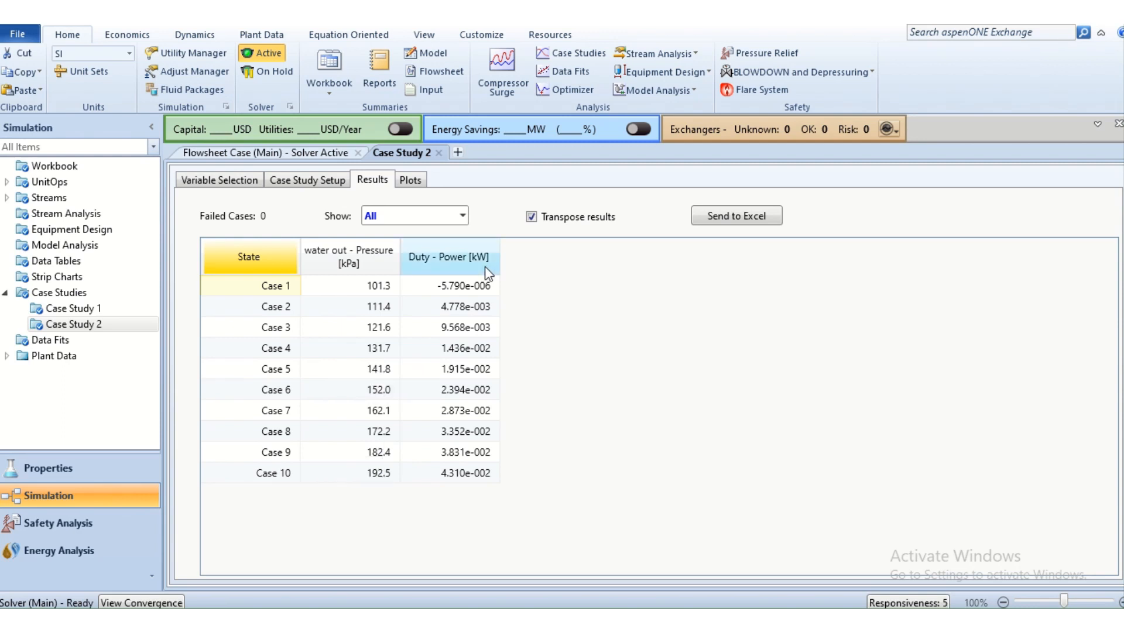
{"action": "mouse_move", "coordinate": [462, 396]}
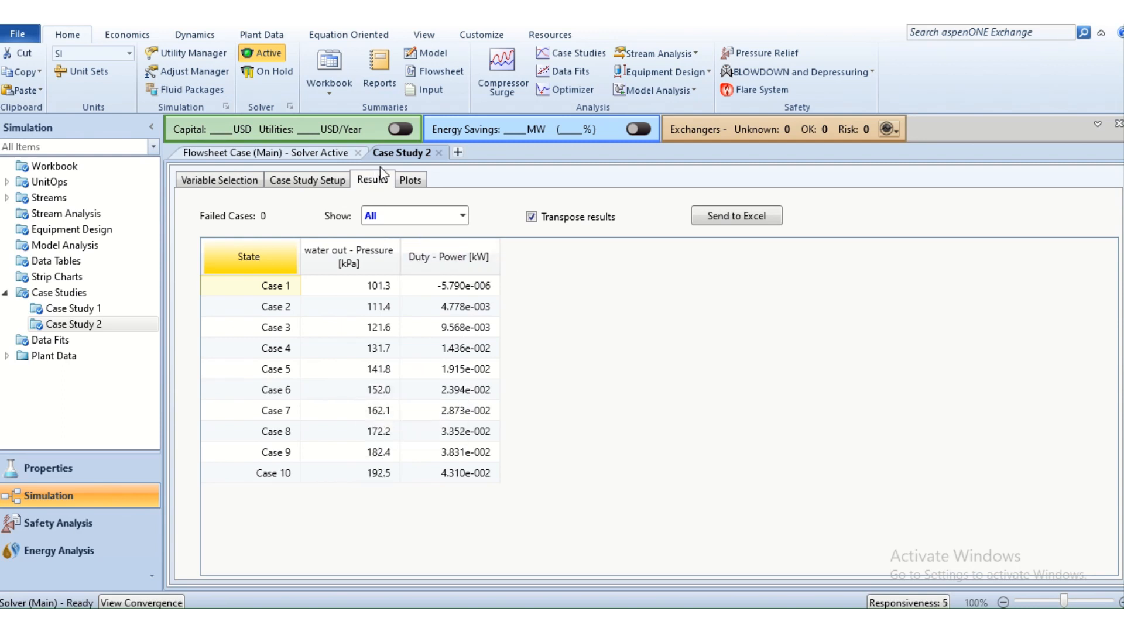
Examine the Case Study 2 plot of duty power against water out pressure and check the list of case studies.
{"action": "left_click", "coordinate": [411, 181]}
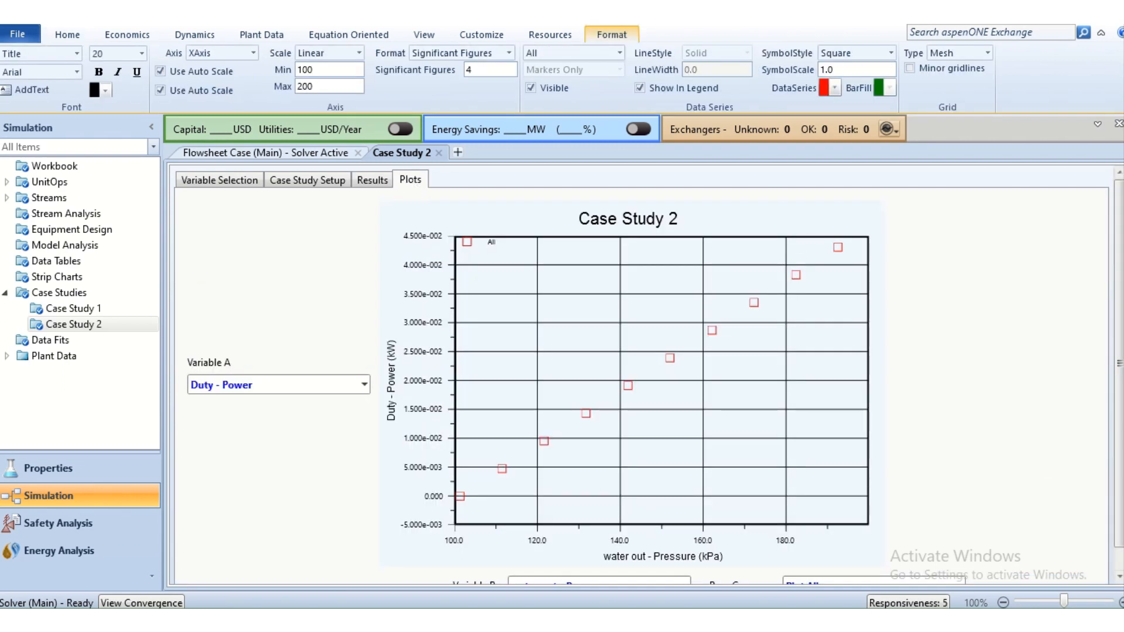
{"action": "scroll", "coordinate": [649, 375], "scroll_direction": "down", "scroll_amount": 1}
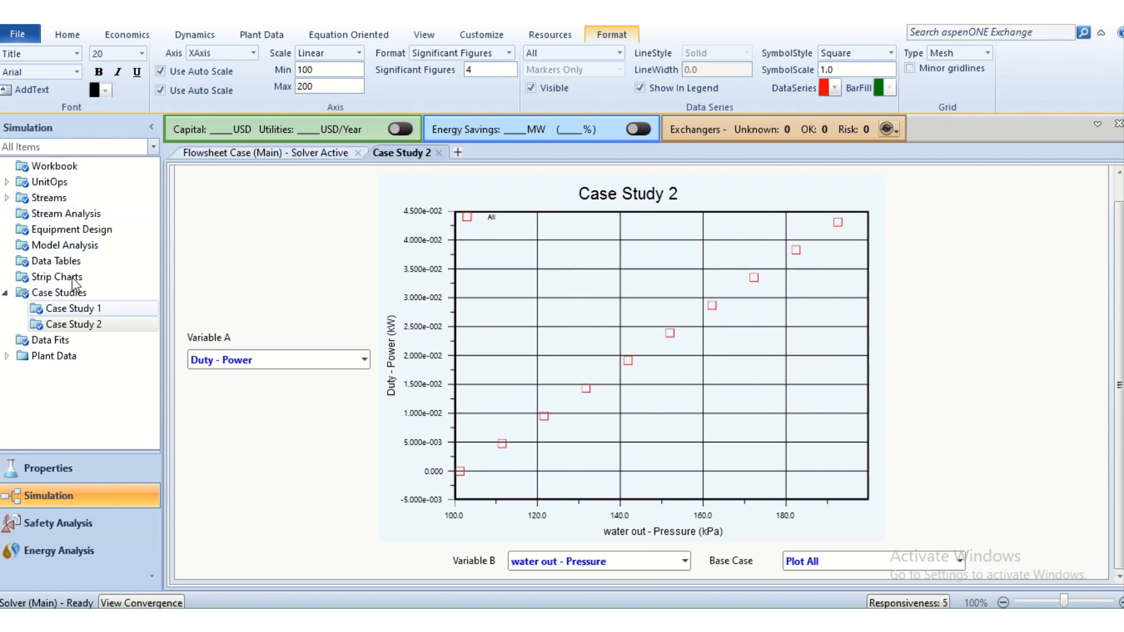
{"action": "left_click", "coordinate": [74, 293]}
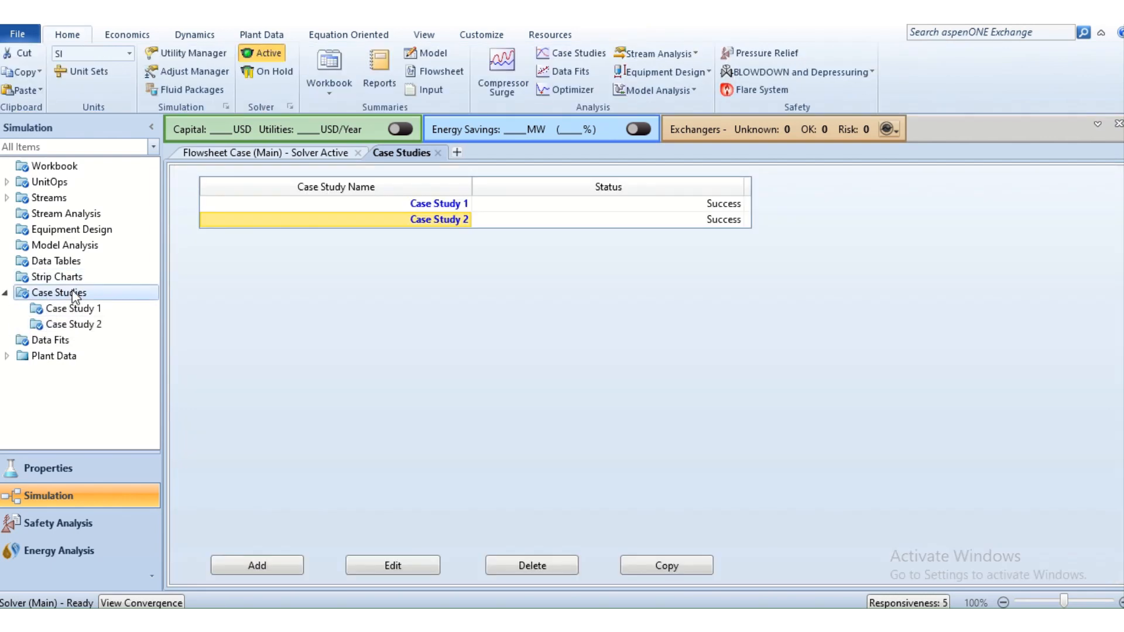
{"action": "left_click", "coordinate": [110, 326]}
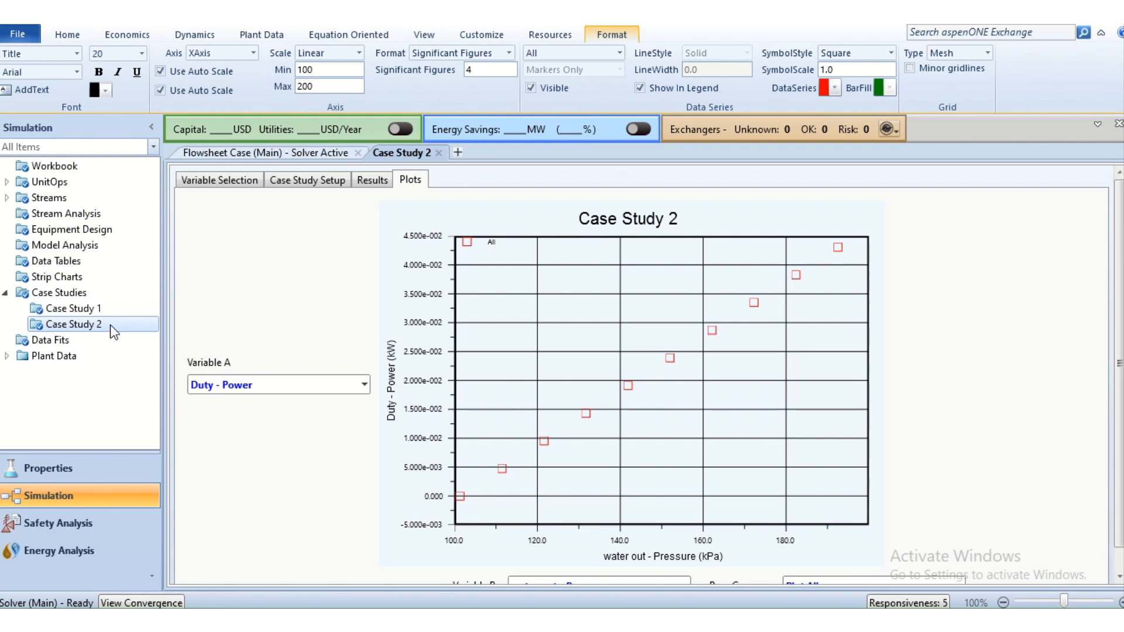